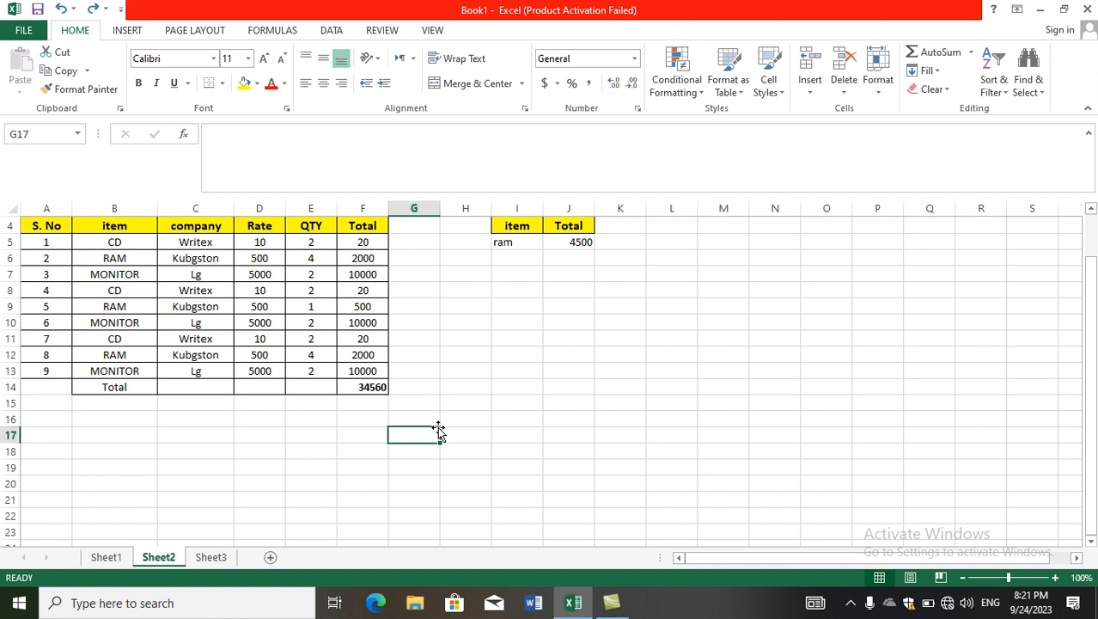
Step: Copy the whole item table A4:F14 and paste it below, starting at cell A16
scroll(140, 250, "down", 2)
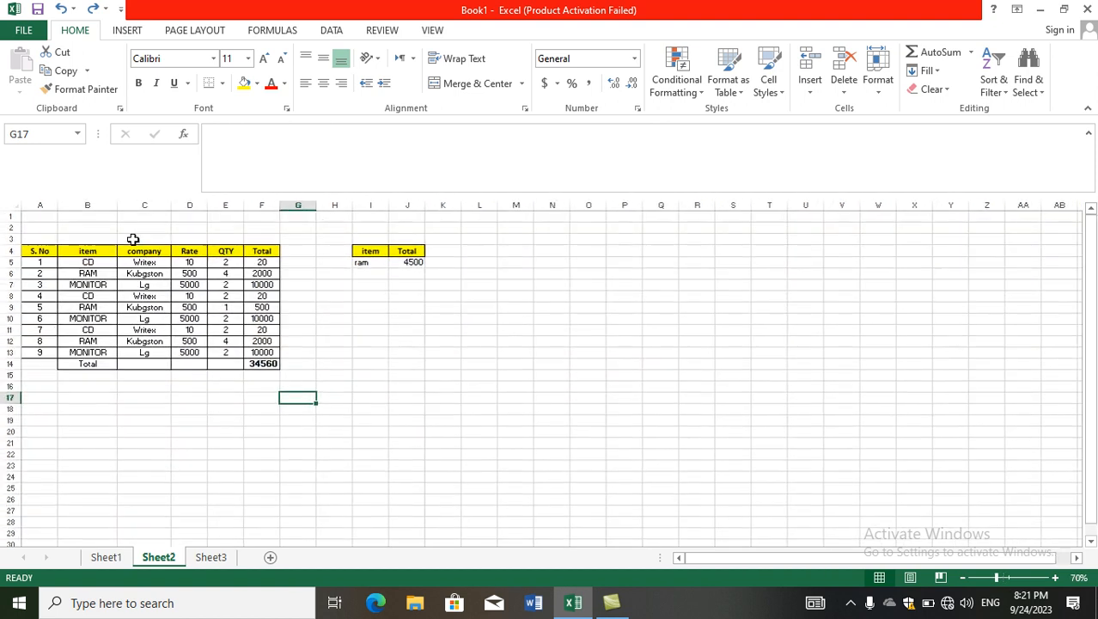
left_click(1008, 580)
left_click(90, 424)
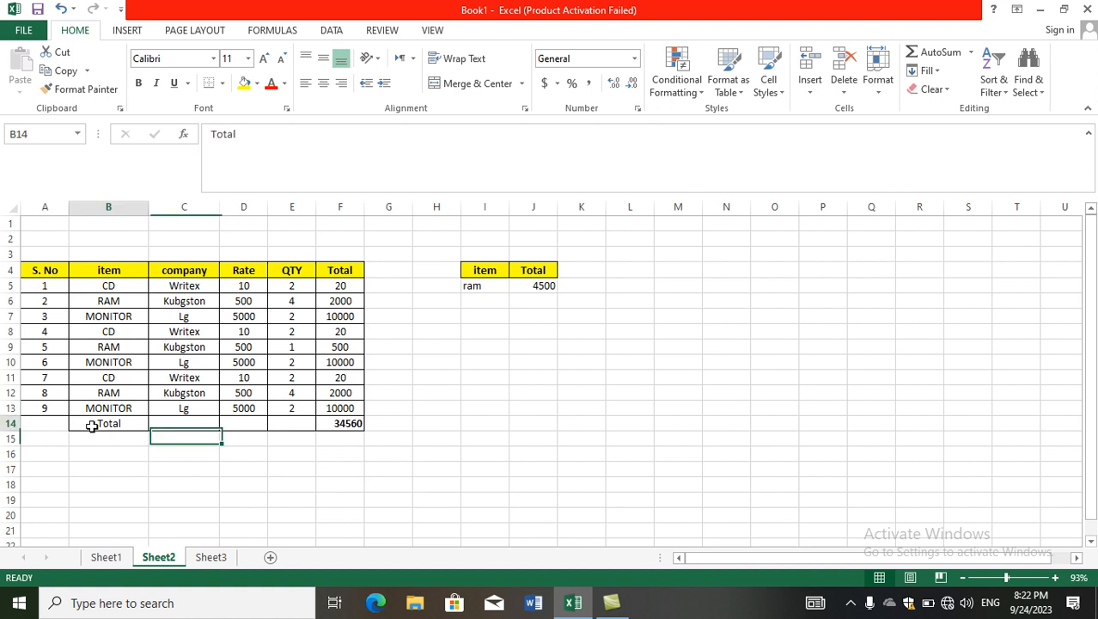
left_click_drag(24, 269, 336, 421)
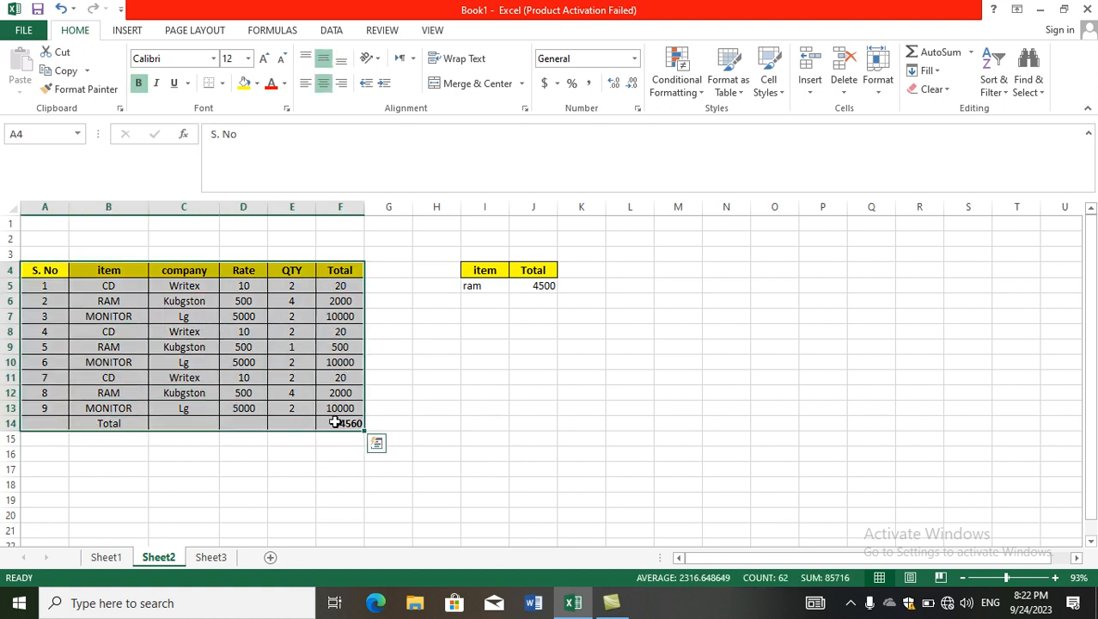
key("ctrl+c")
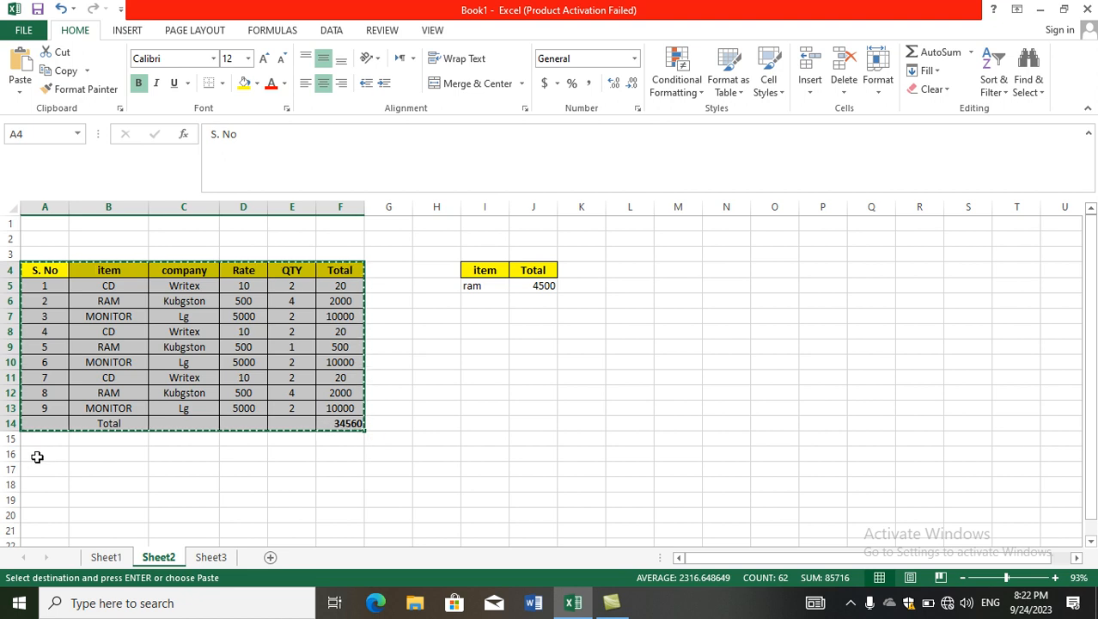
left_click(37, 456)
key("ctrl+v")
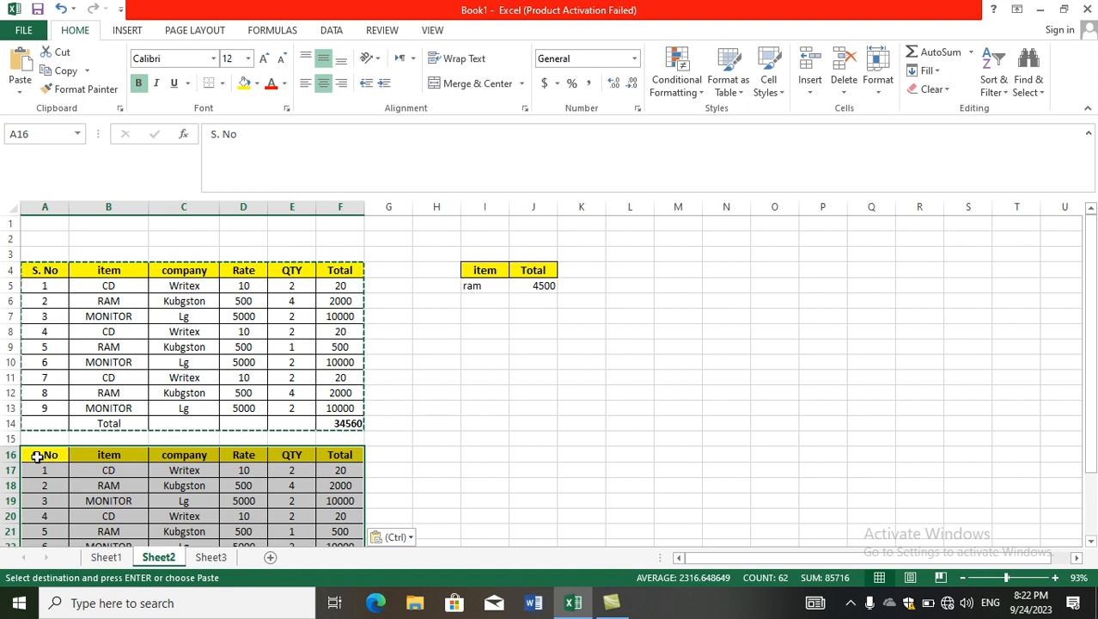
key("Escape")
Step: Undo the pasted copy of the item table and clear the copy marquee
left_click(115, 346)
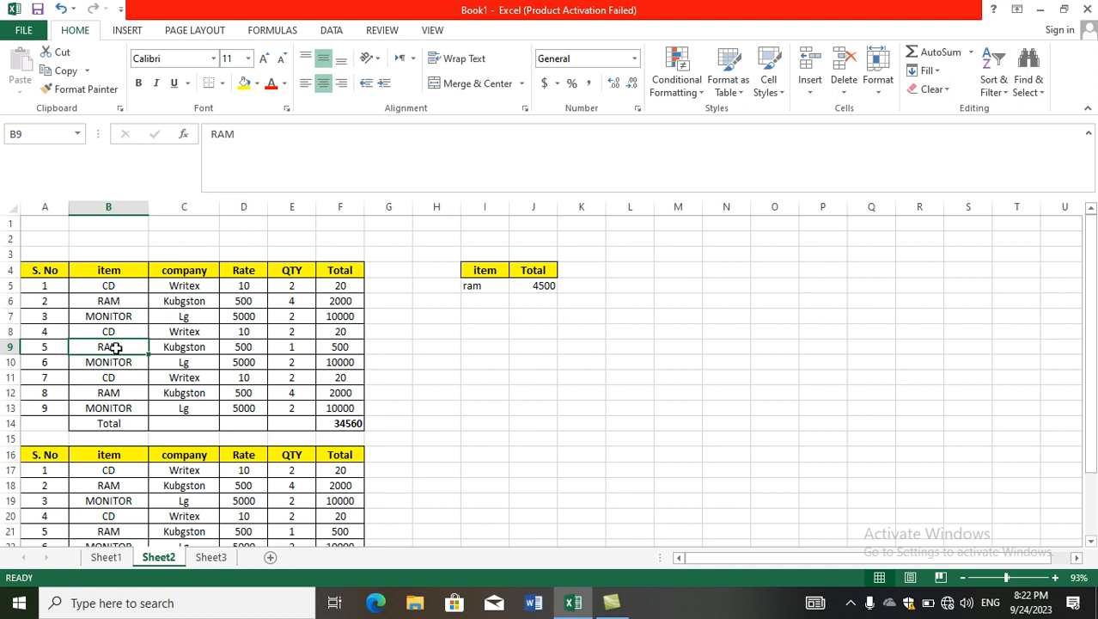
key("ctrl+z")
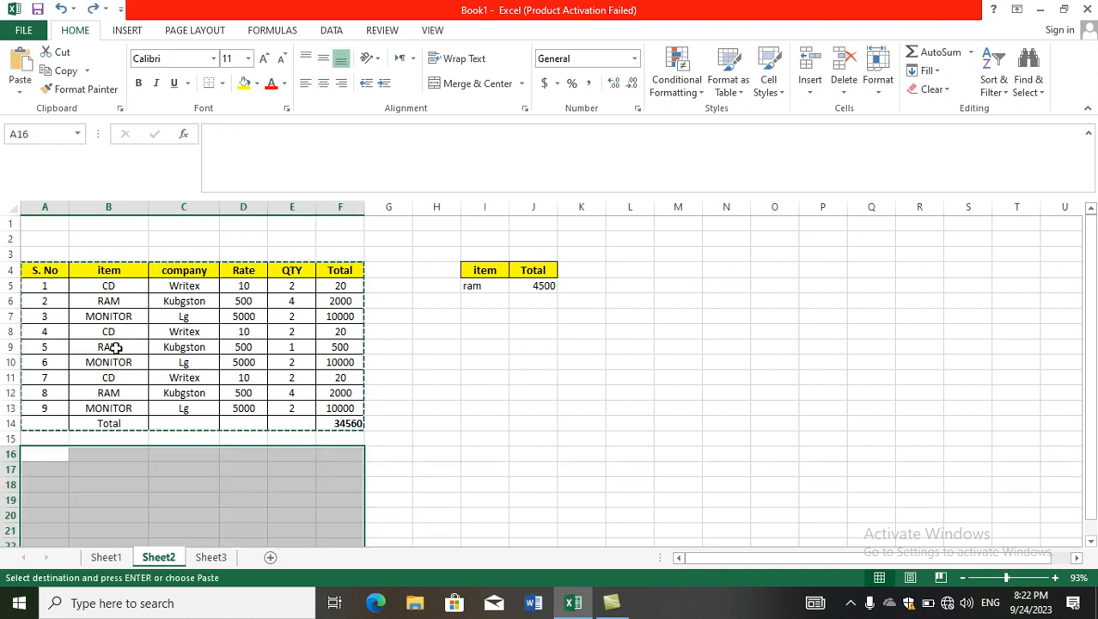
key("Escape")
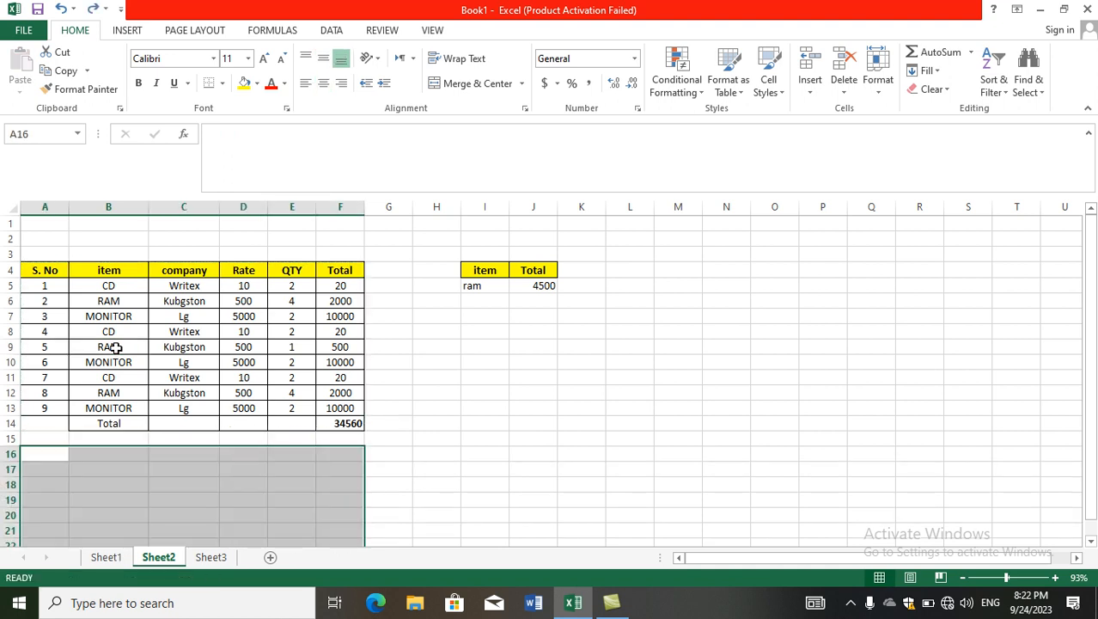
Step: Examine the formula behind the first row's Total in cell F5, leaving it unedited
left_click(341, 289)
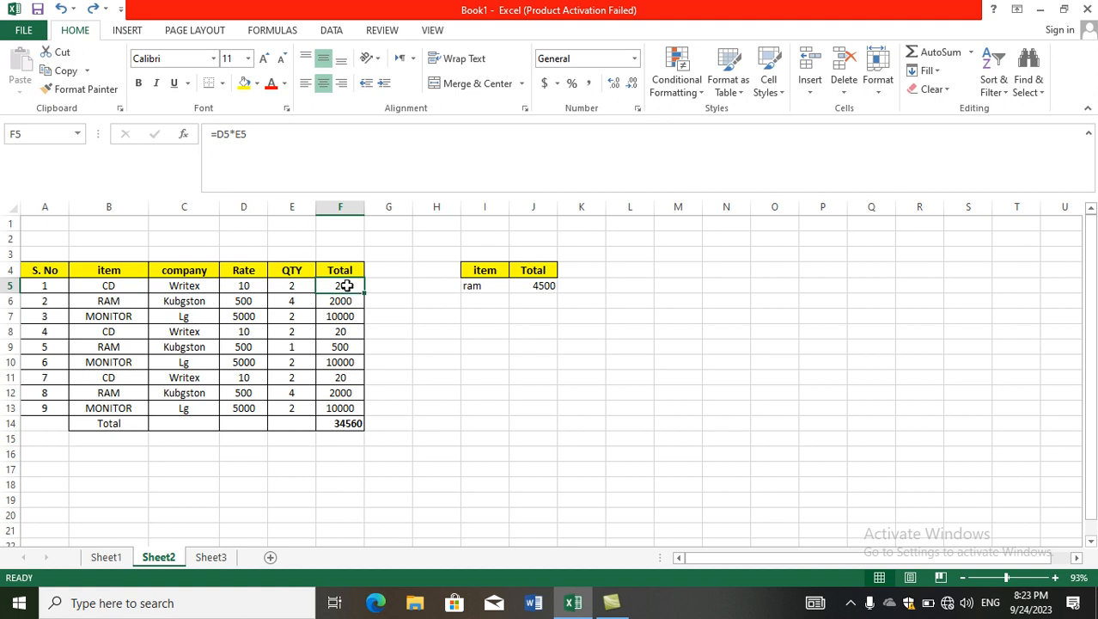
double_click(346, 286)
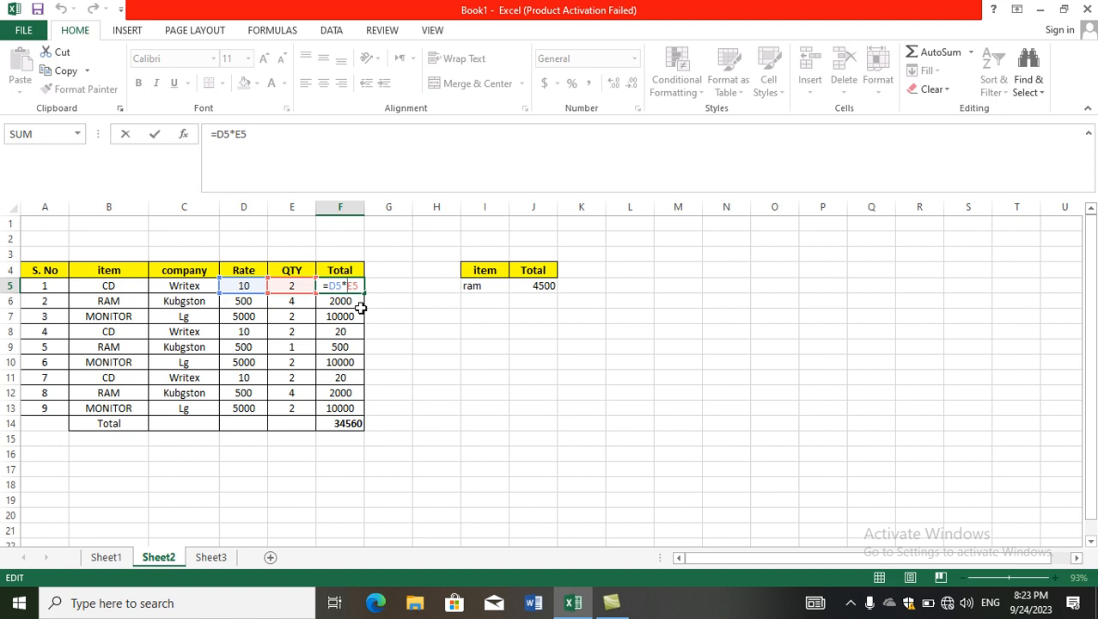
type("`")
key("Escape")
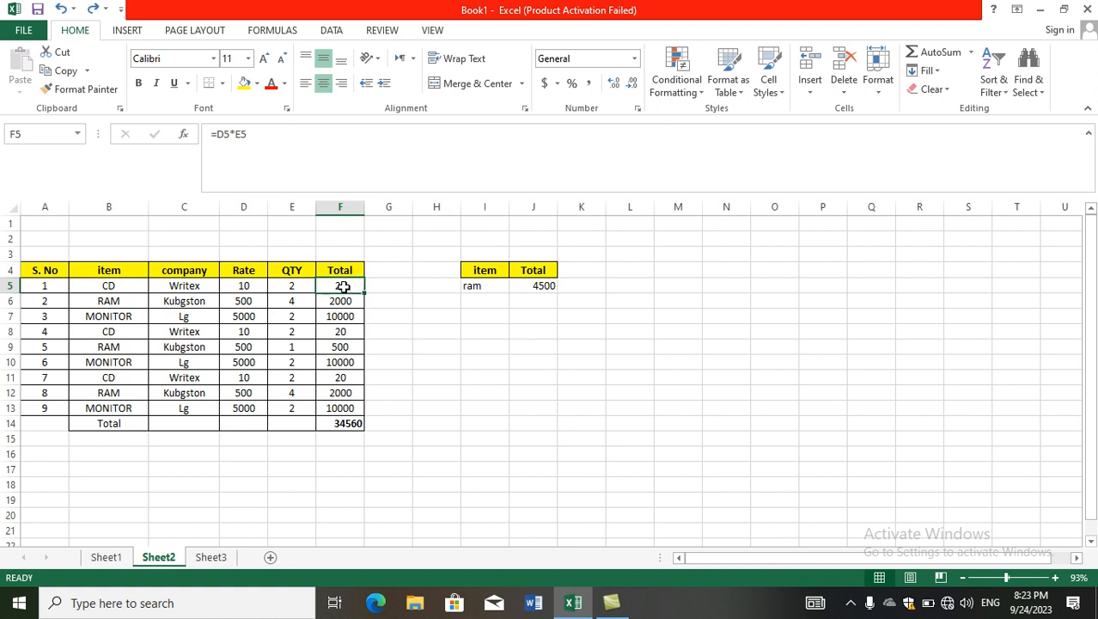
Step: Copy the Total cells F5:F13, paste only their formulas at F16 with Paste Special, and inspect the formula in F16
left_click_drag(347, 285, 343, 404)
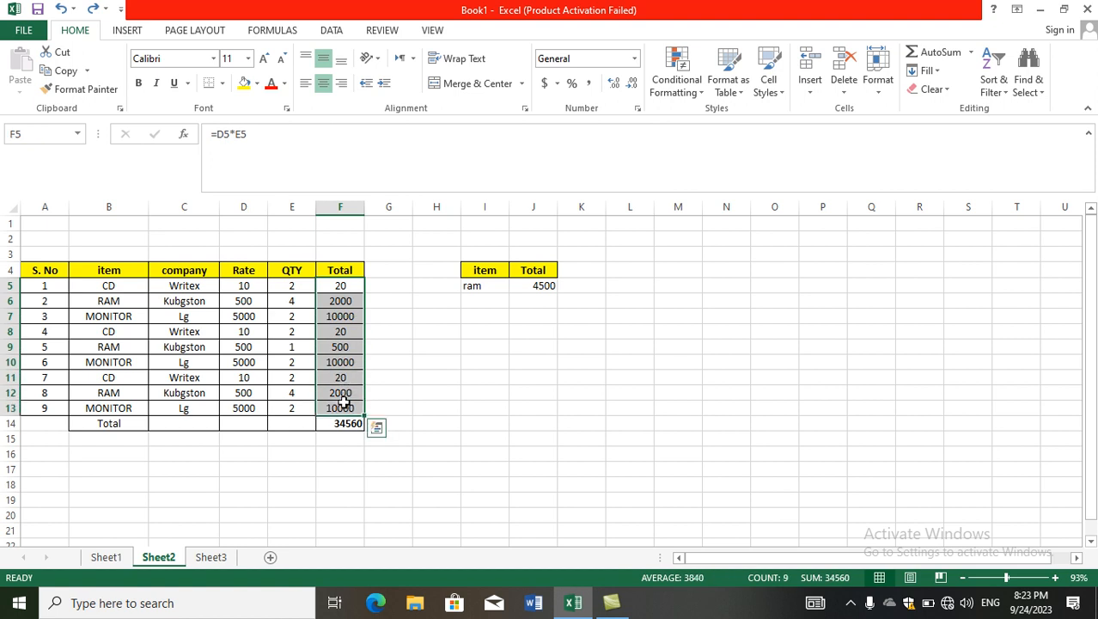
key("ctrl+c")
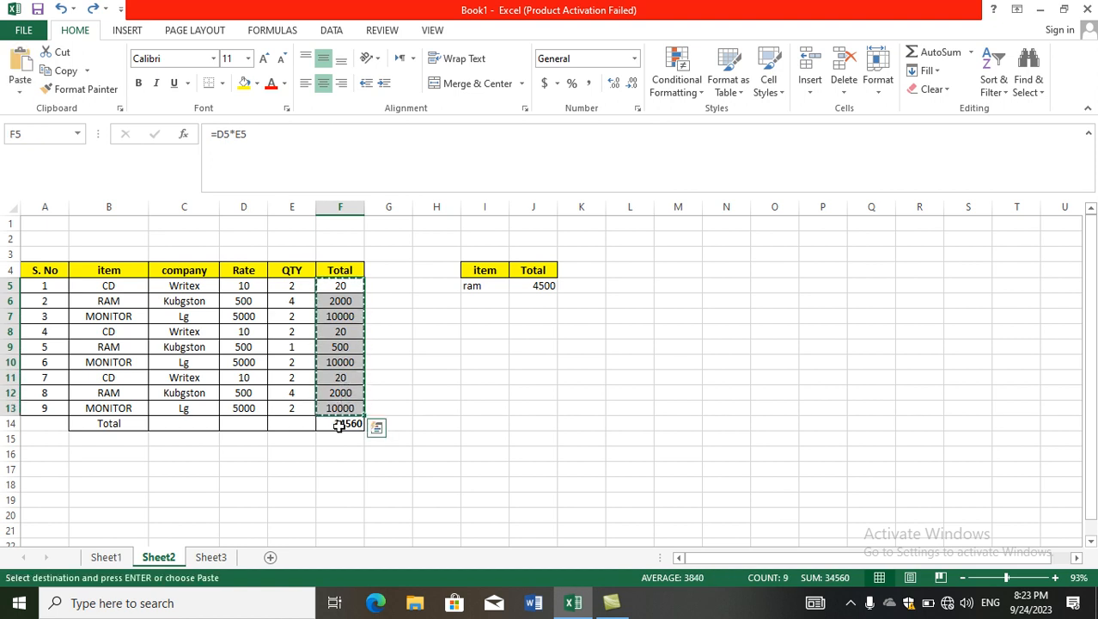
left_click(342, 454)
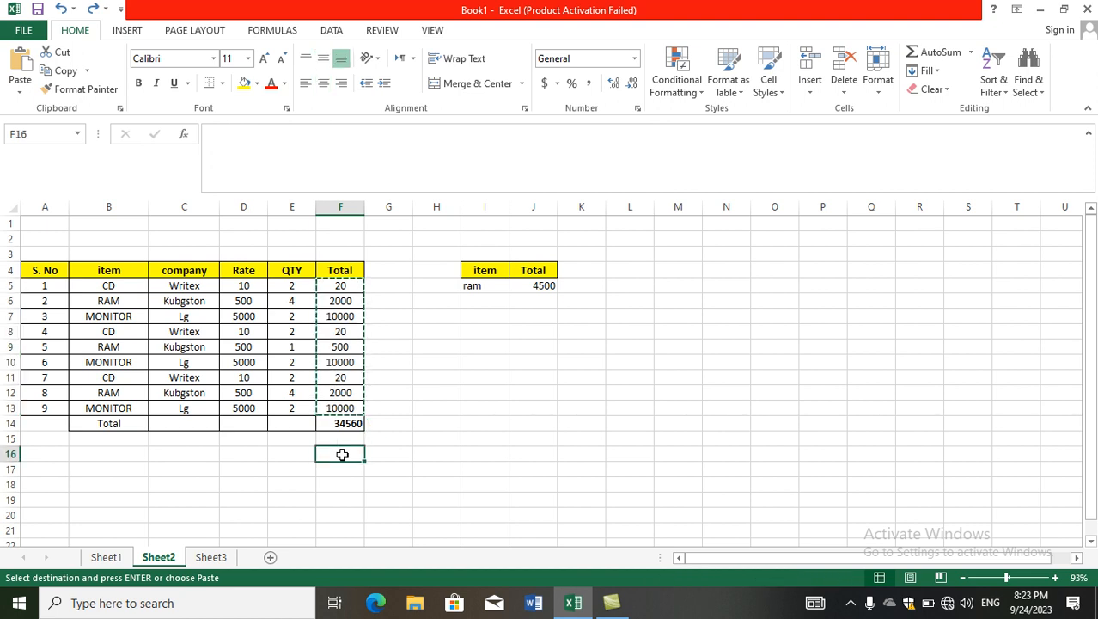
left_click(21, 91)
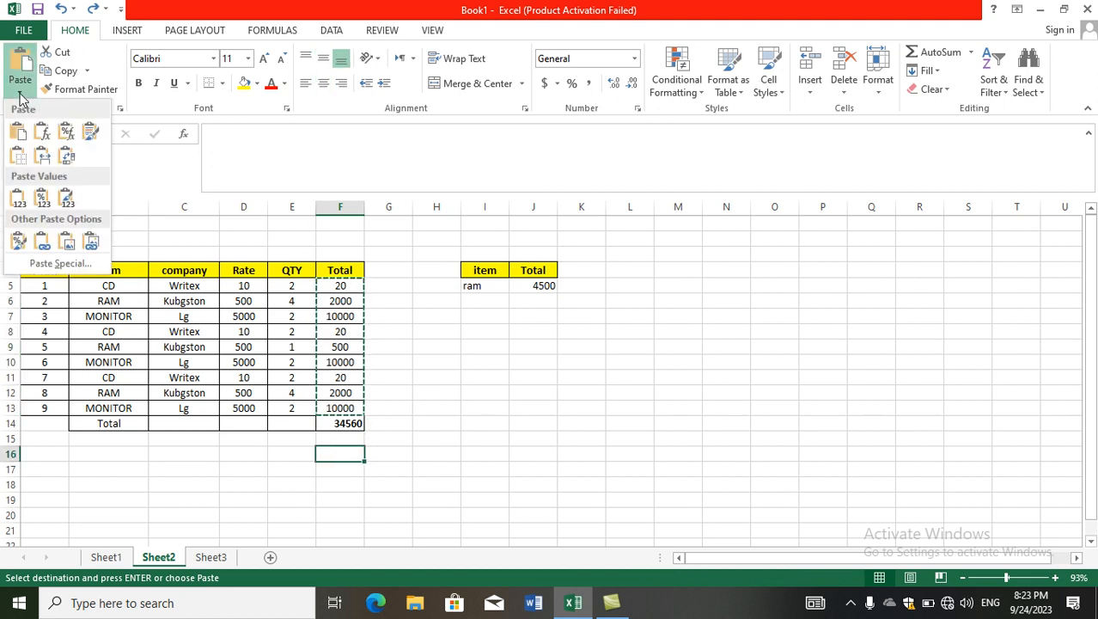
left_click(58, 263)
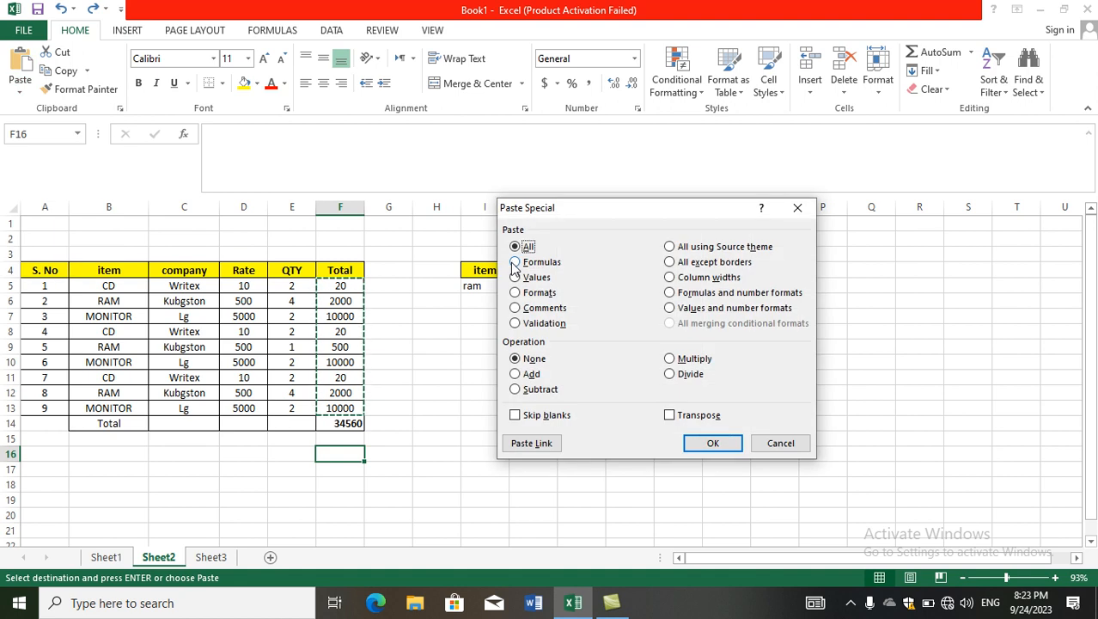
left_click(515, 262)
left_click(703, 448)
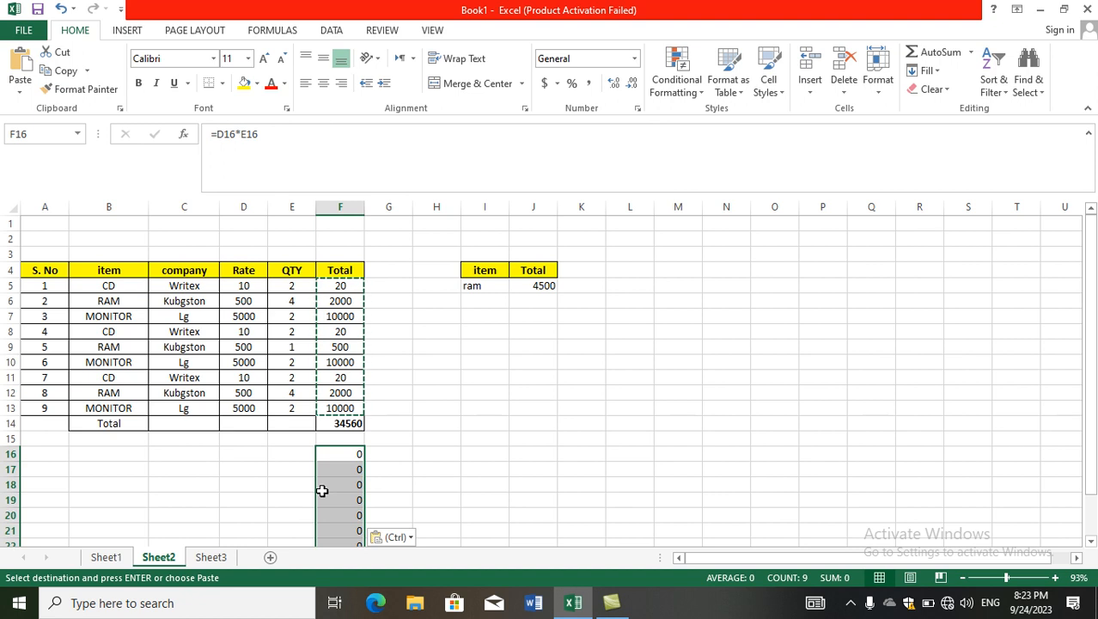
key("Escape")
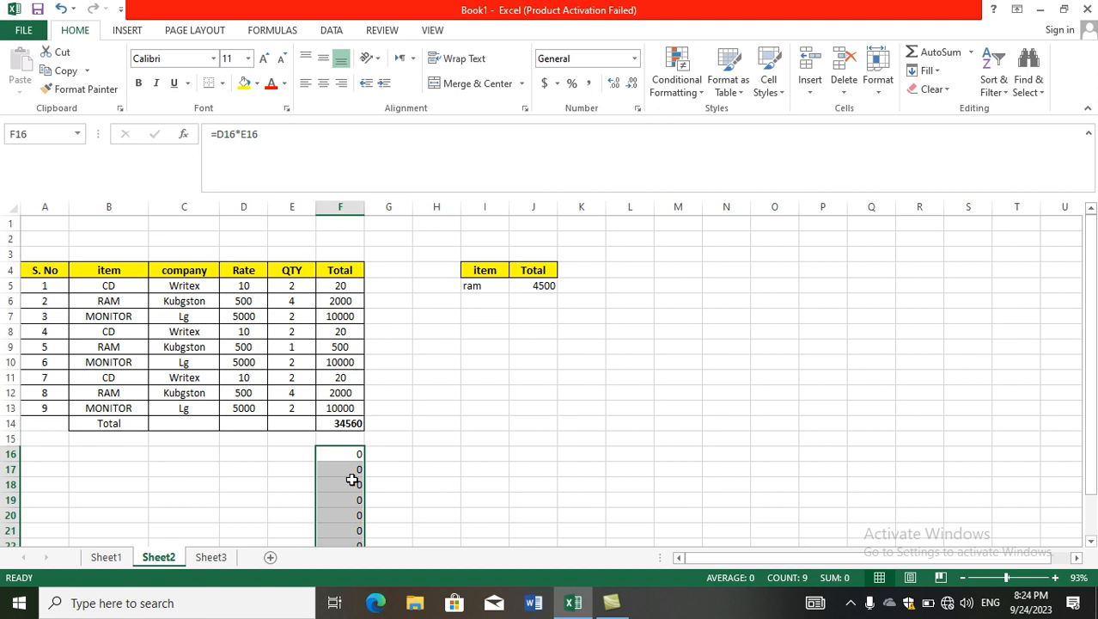
double_click(347, 455)
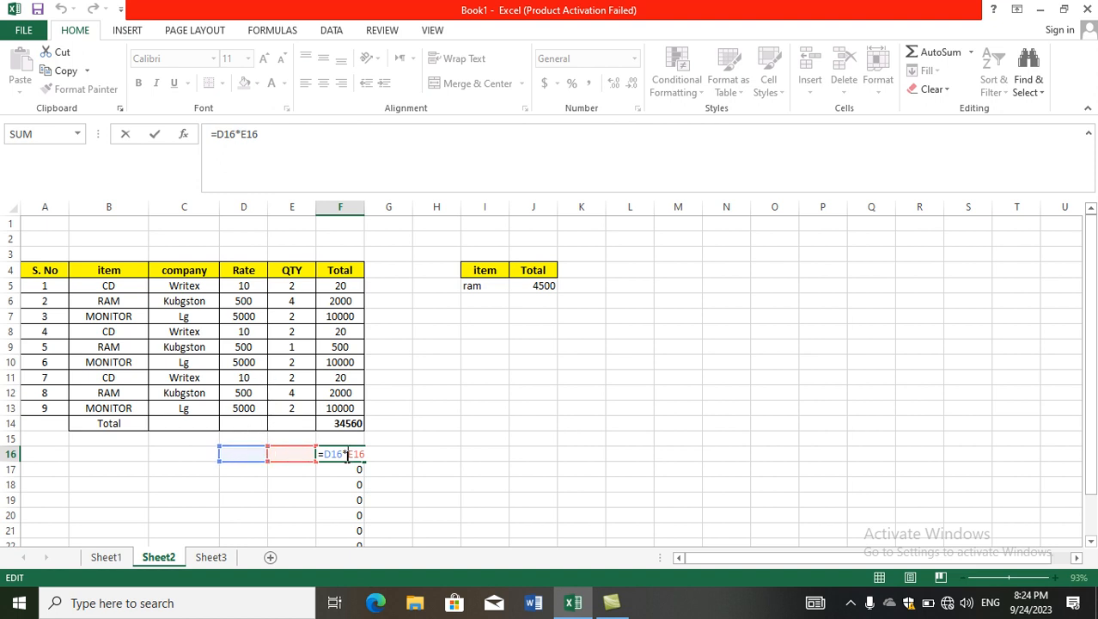
key("Escape")
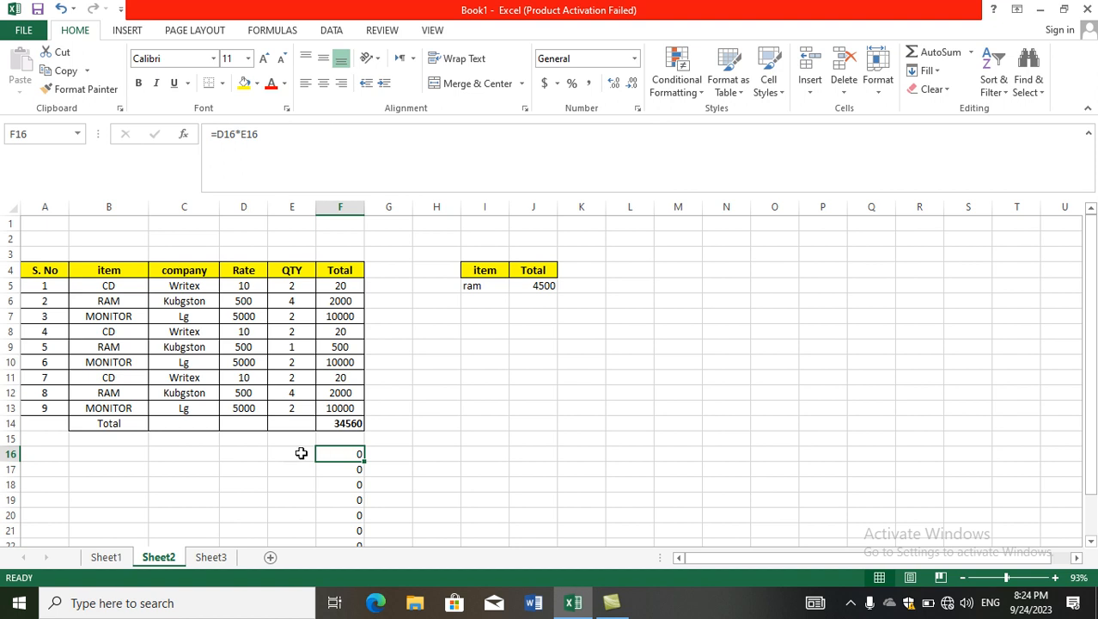
Step: Enter test values for the pasted formulas: 234 and 34 in D16:E16, 234 and 234 in D17:E17
left_click(252, 452)
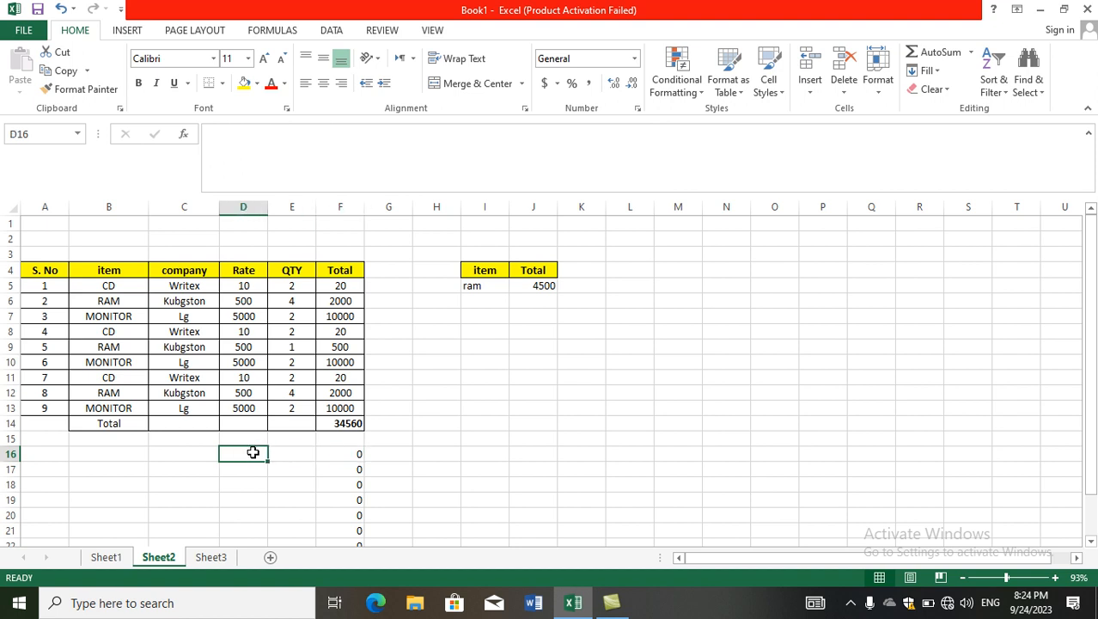
type("234")
key("Tab")
type("34")
key("Tab")
key("Down")
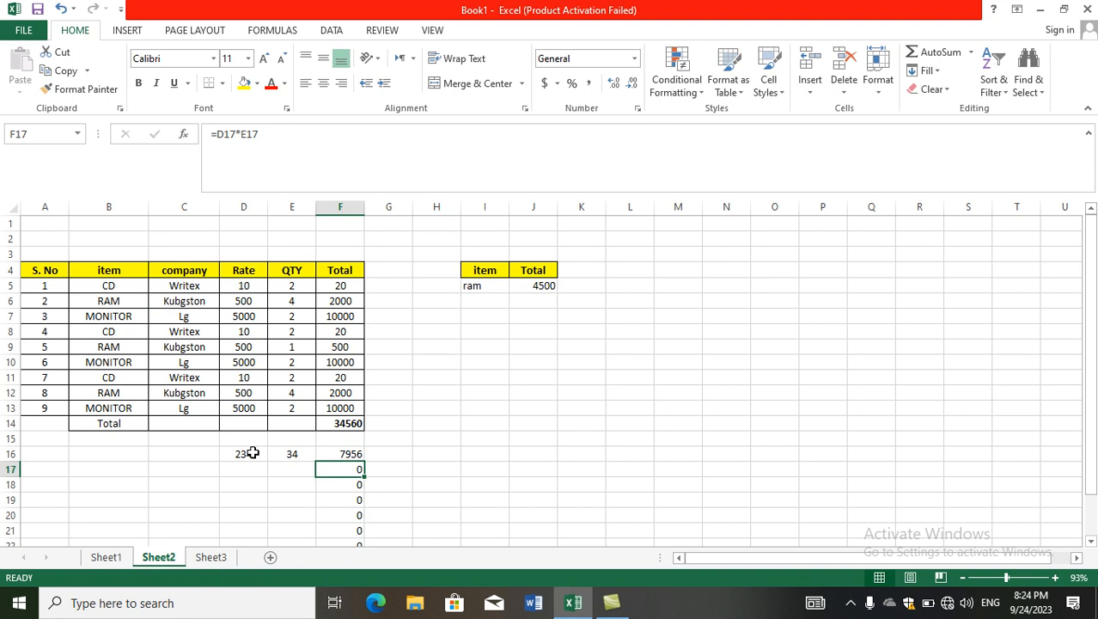
key("Left")
key("Left")
type("234")
key("Tab")
type("234")
key("Tab")
left_click(336, 315)
left_click_drag(334, 331, 341, 423)
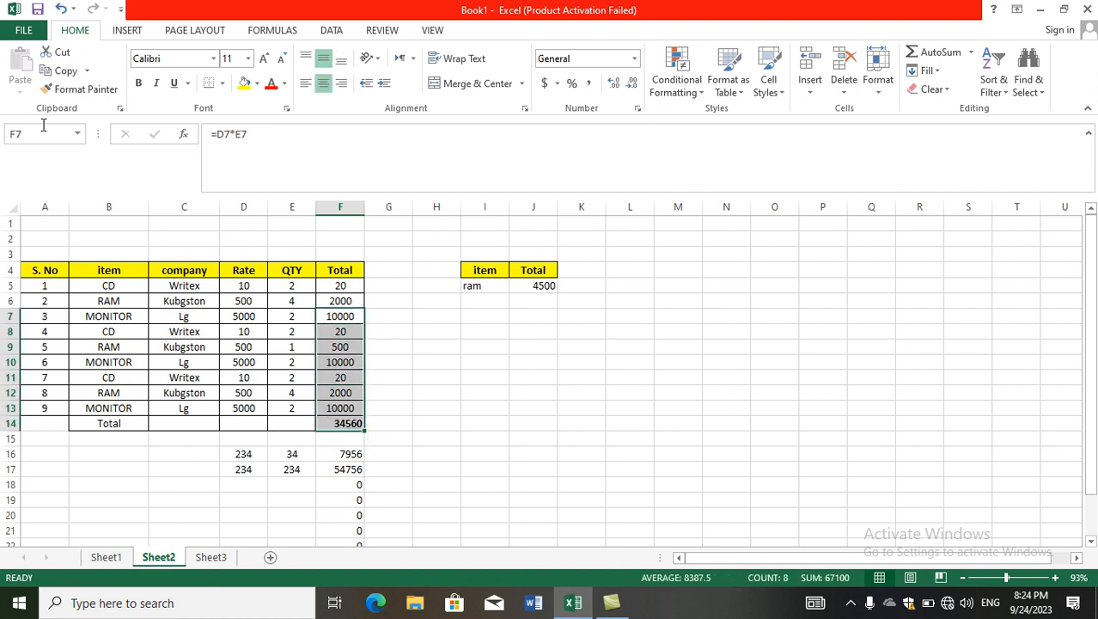
key("ctrl+c")
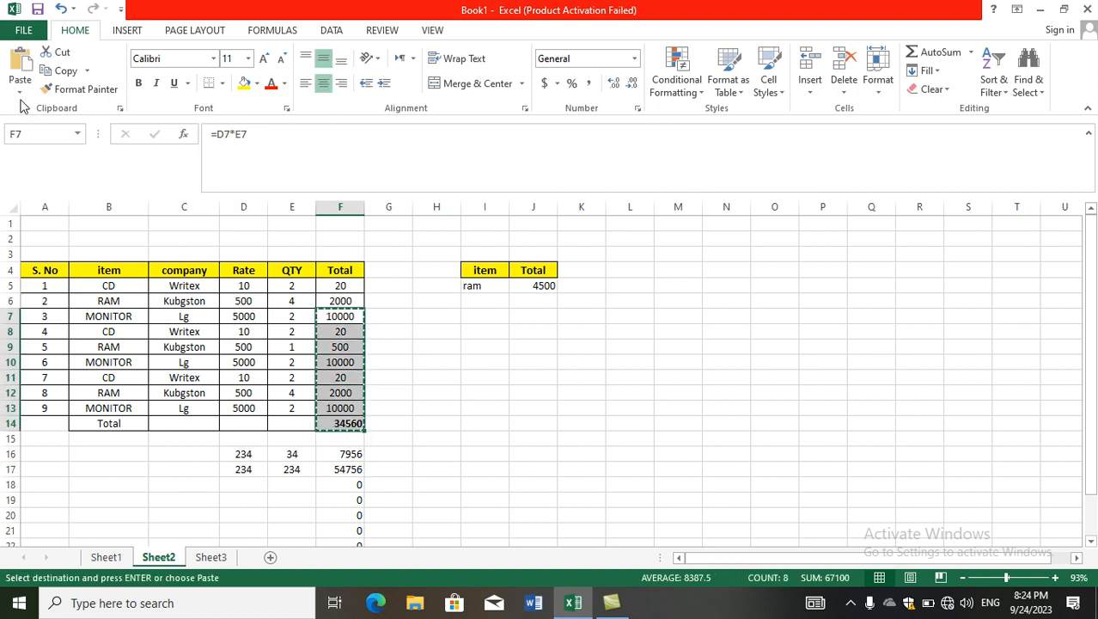
left_click(20, 95)
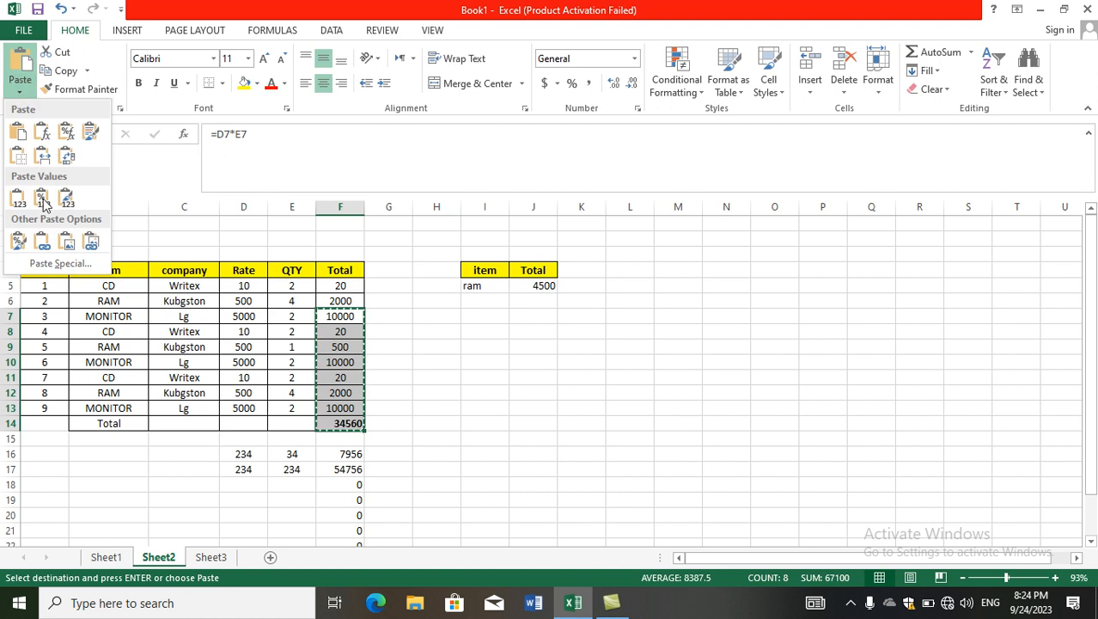
left_click(59, 263)
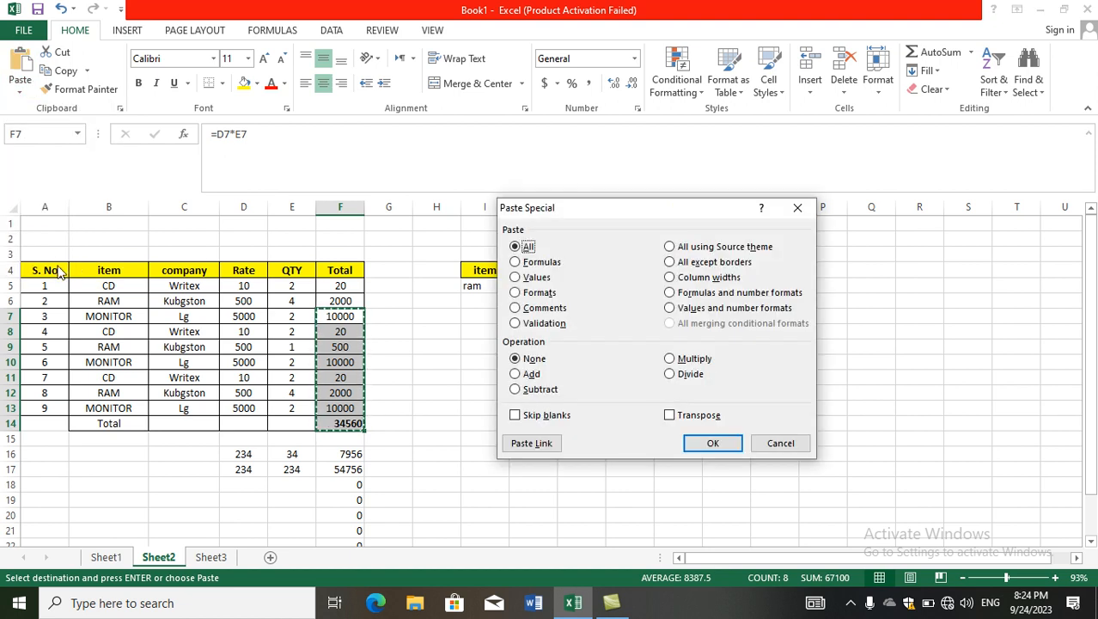
left_click(515, 263)
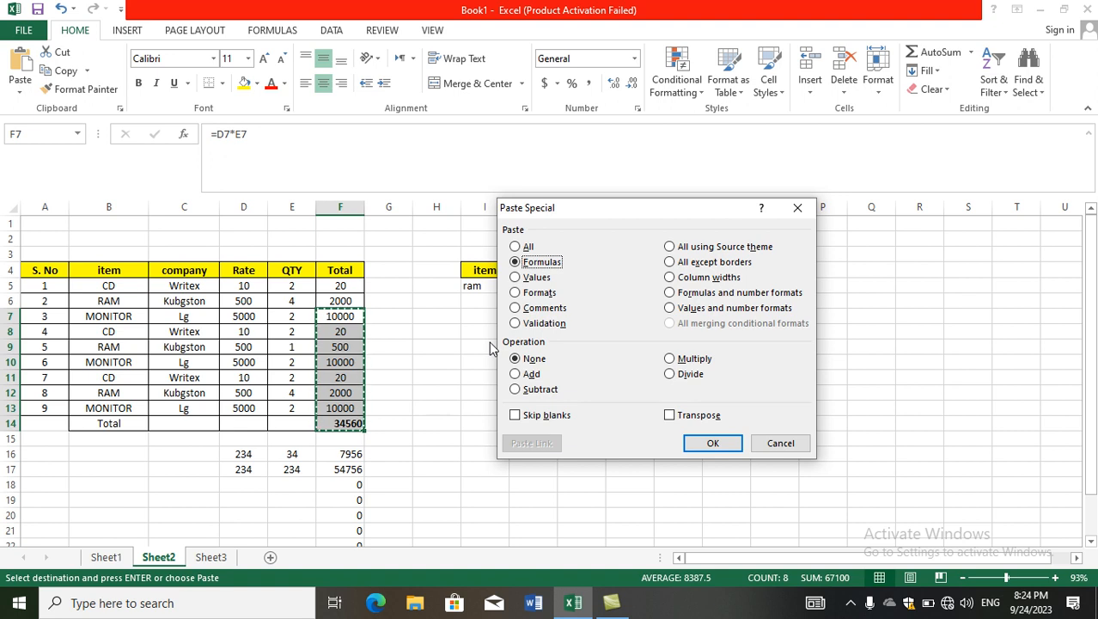
left_click(760, 444)
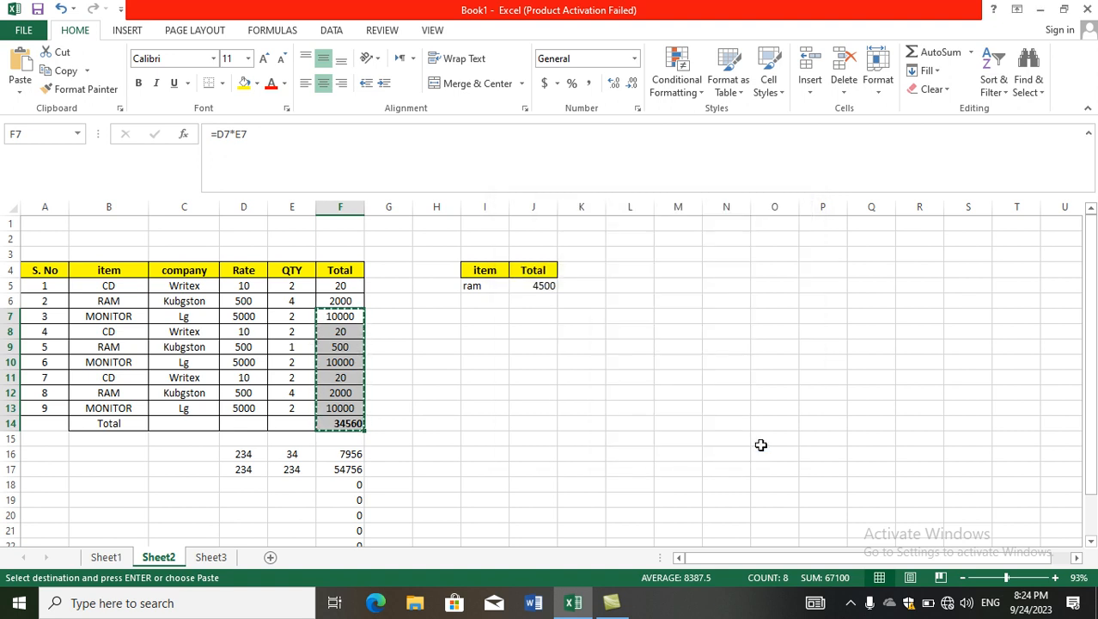
Step: Undo the test entries and the pasted formulas below the table, and clear the copy marquee
key("ctrl+z")
key("ctrl+z")
key("ctrl+z")
key("ctrl+z")
key("ctrl+z")
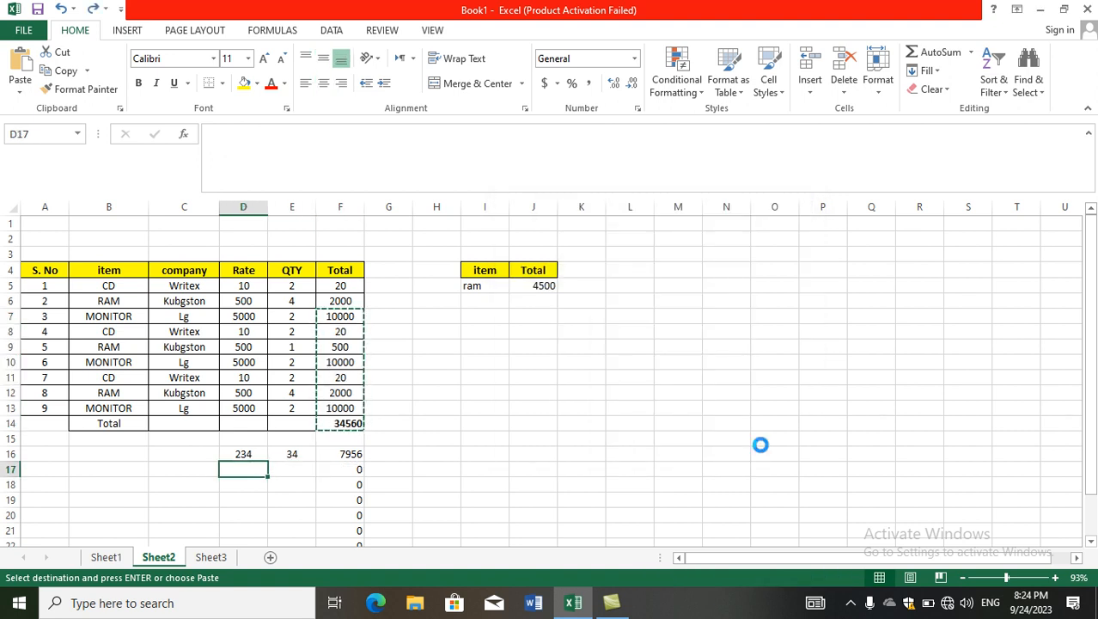
scroll(760, 444, "down", 2)
key("Escape")
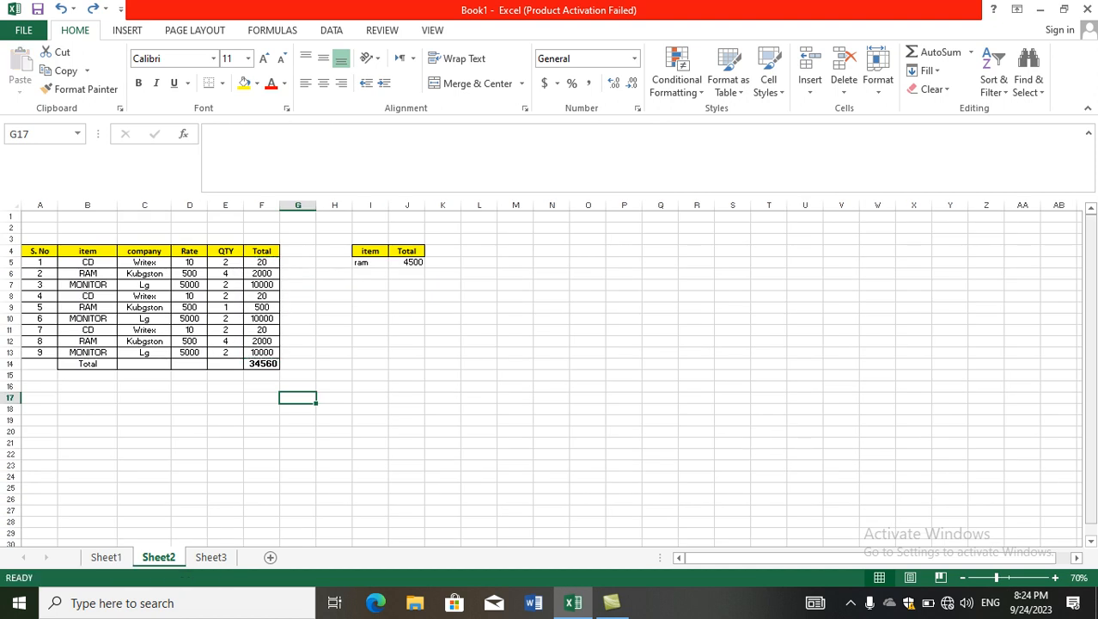
Step: Copy the item table A4:F14, paste only its formats at C16 with Paste Special, and undo the paste
left_click(1012, 577)
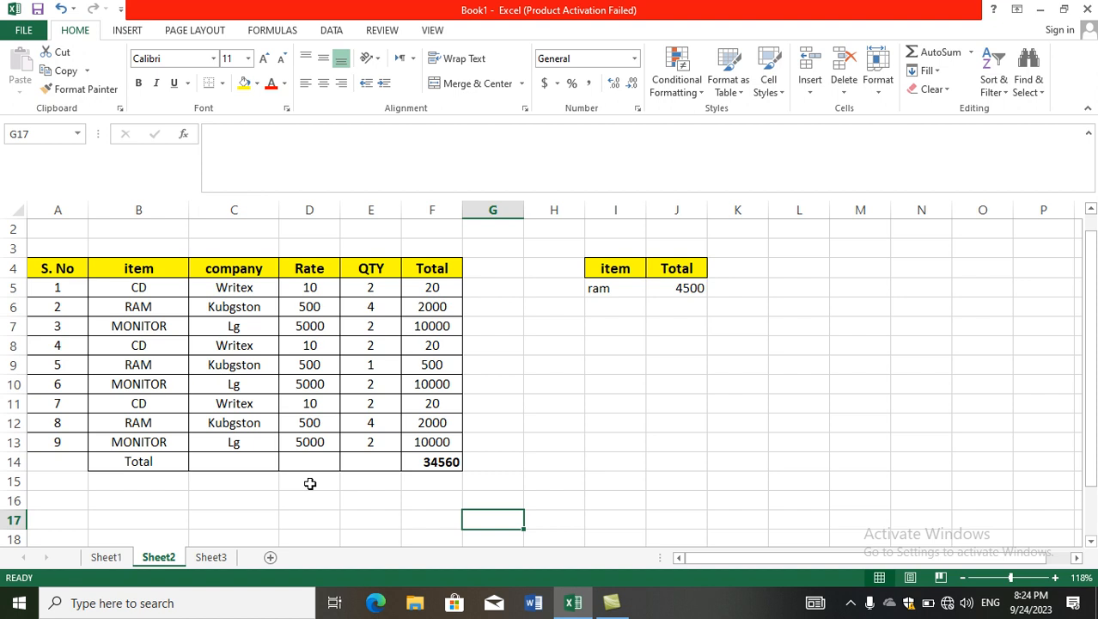
left_click_drag(58, 273, 410, 456)
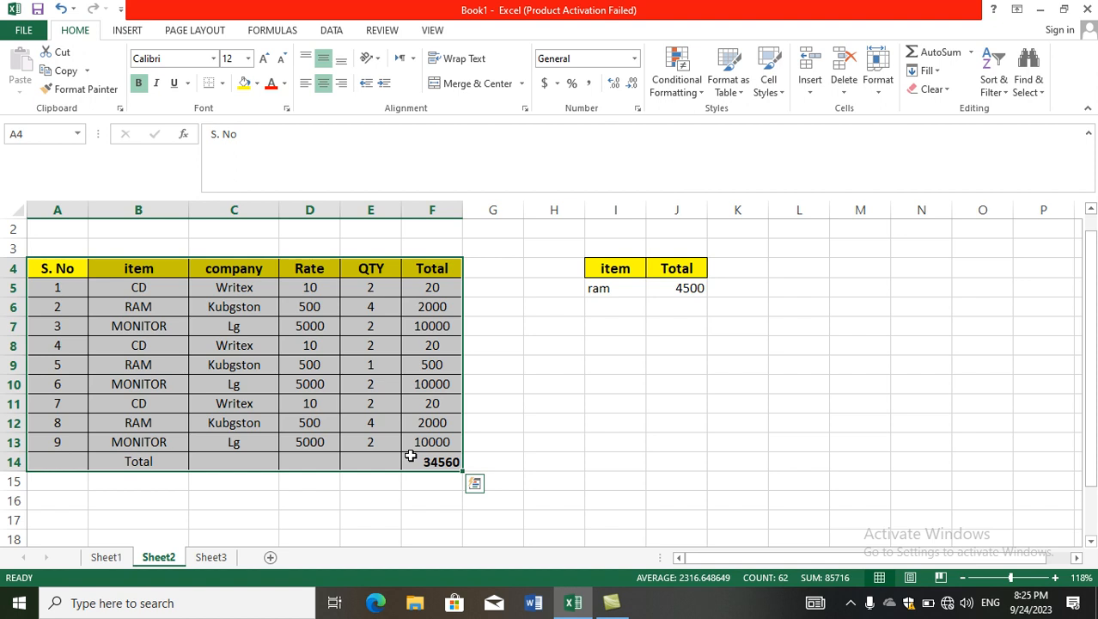
key("ctrl+c")
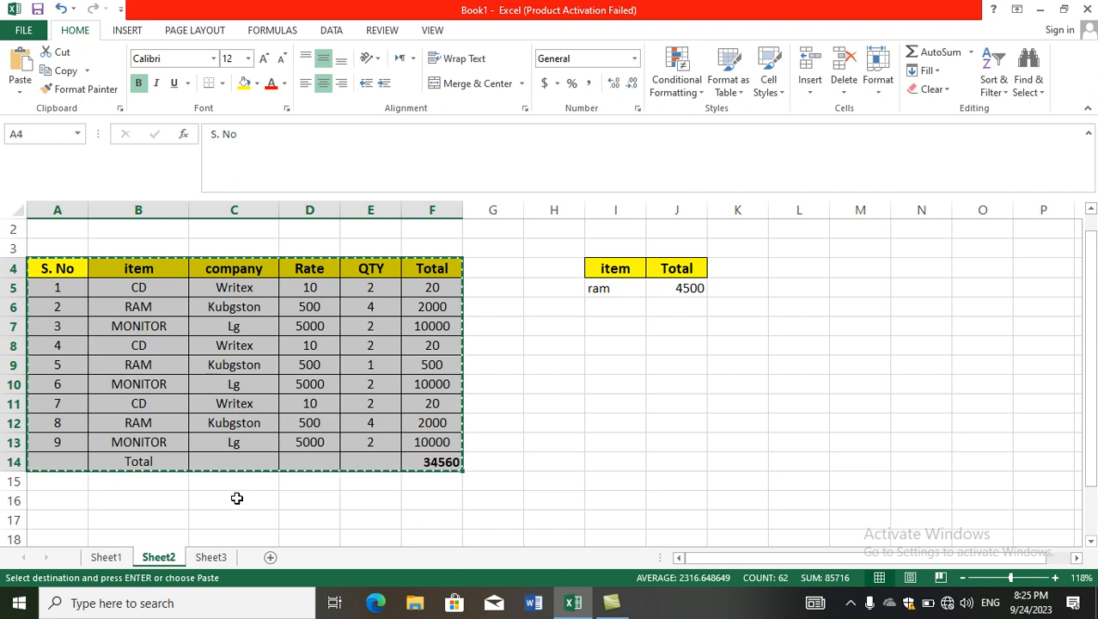
left_click(236, 498)
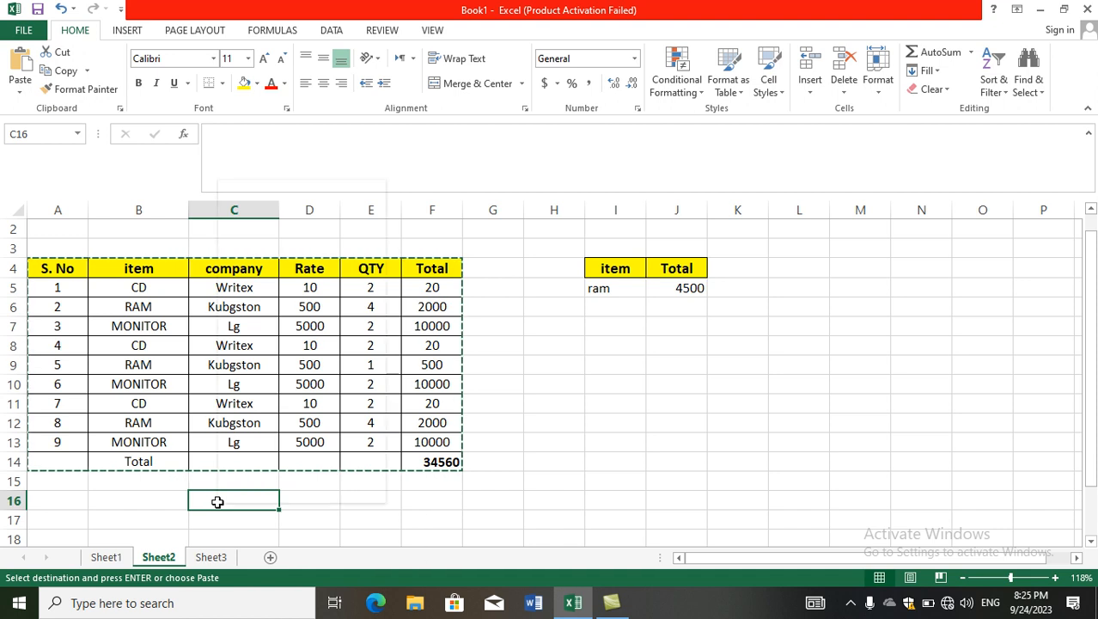
right_click(218, 503)
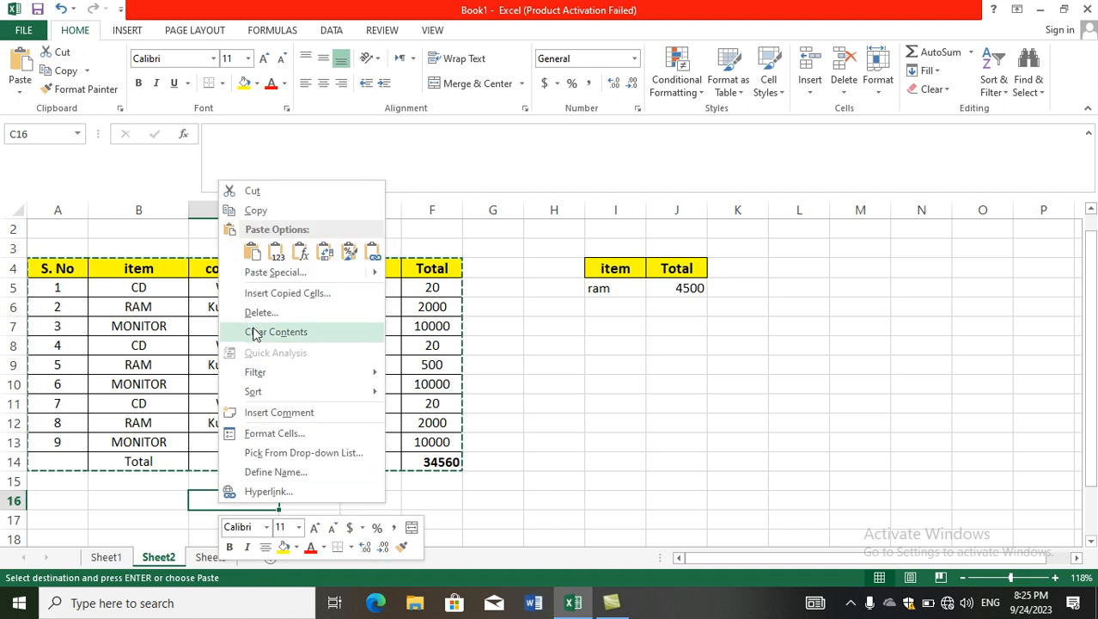
left_click(246, 274)
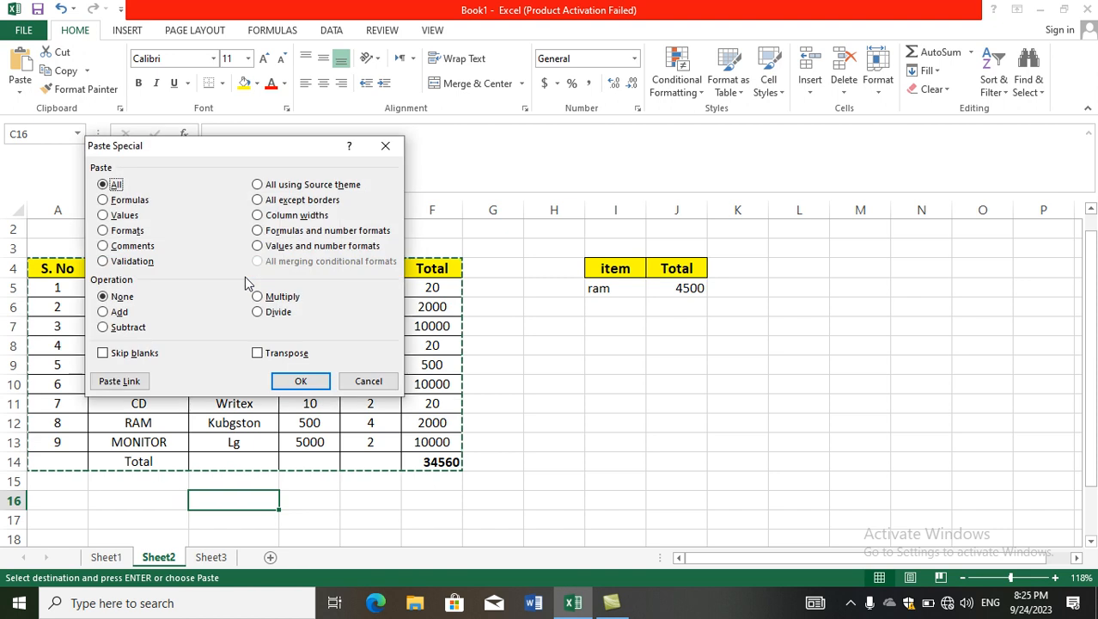
left_click(103, 231)
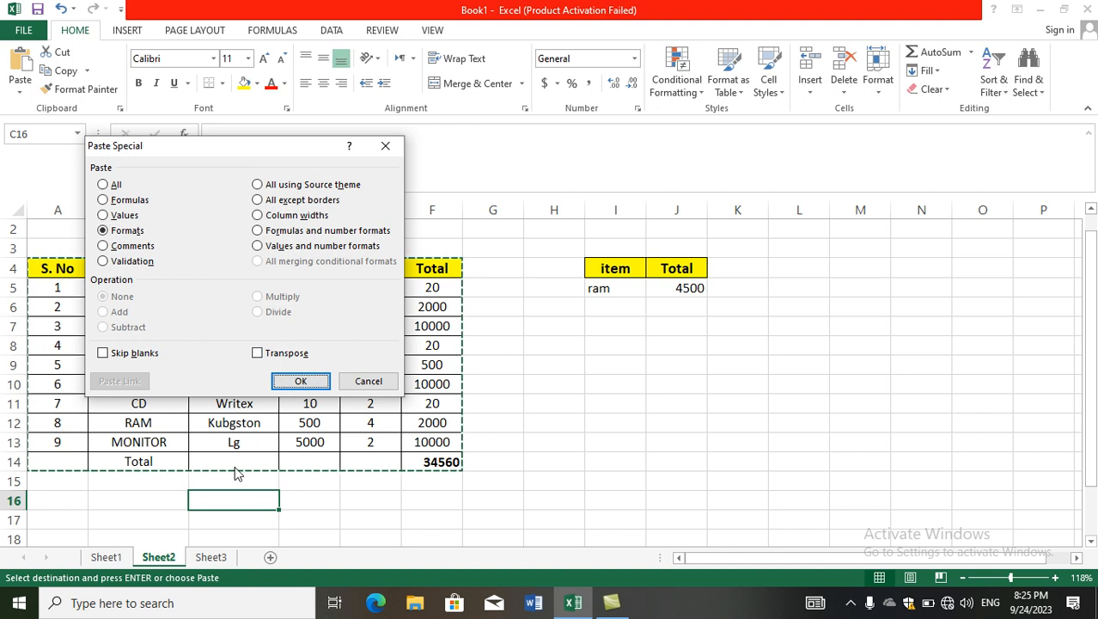
left_click(299, 380)
left_click_drag(1090, 332, 1093, 421)
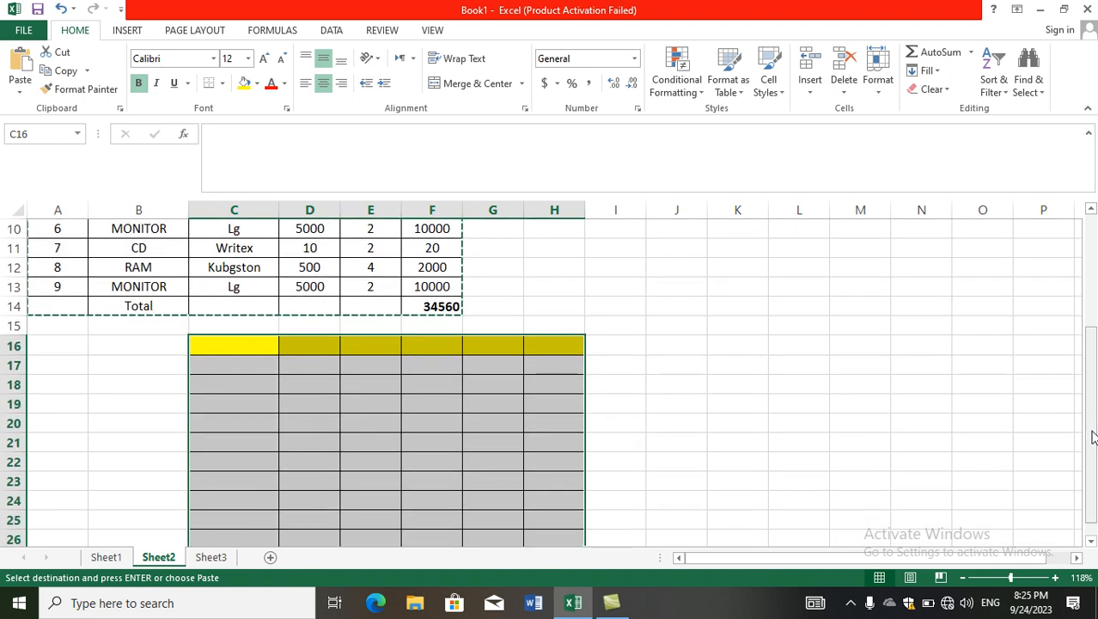
key("ctrl+z")
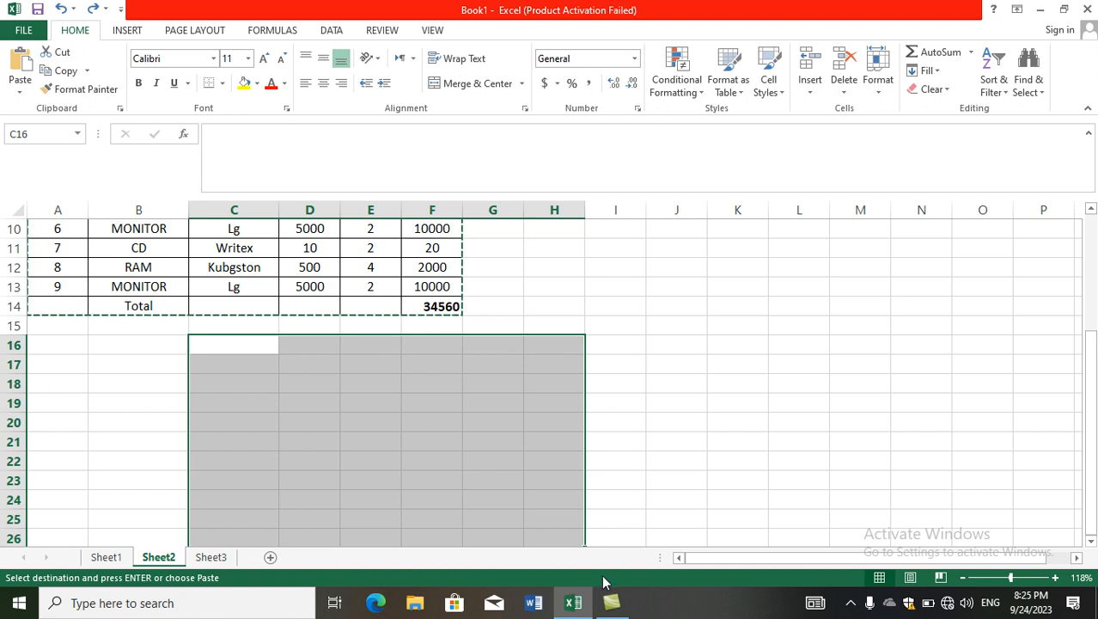
Step: Switch to Sheet1 and read the comments attached to the Sales Amount cells F4, F5 and F16
left_click(106, 558)
mouse_move(414, 273)
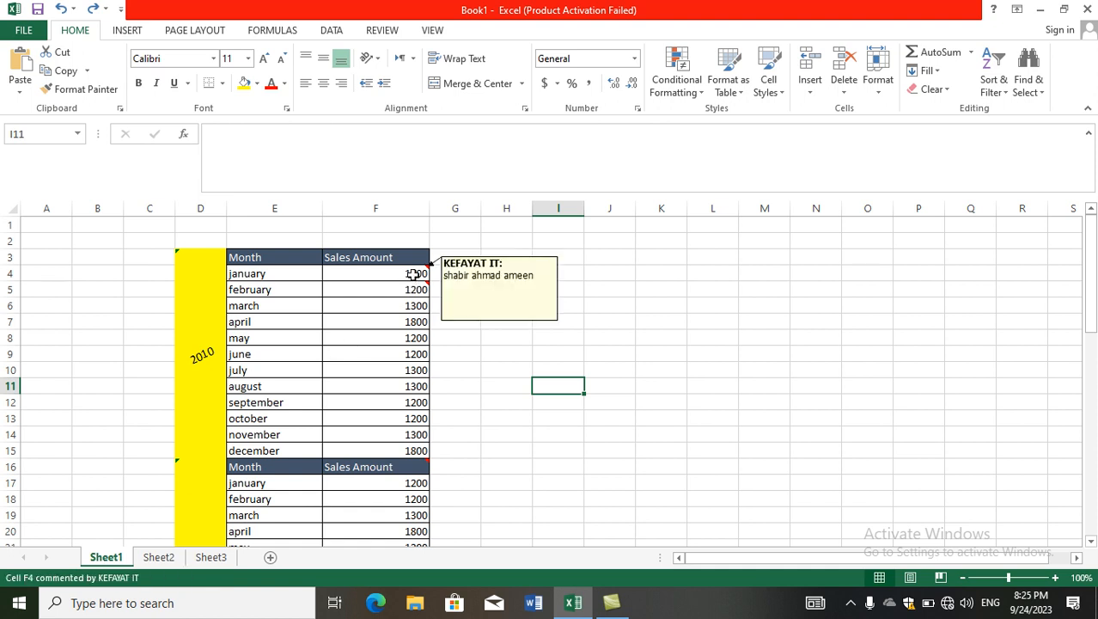
mouse_move(414, 293)
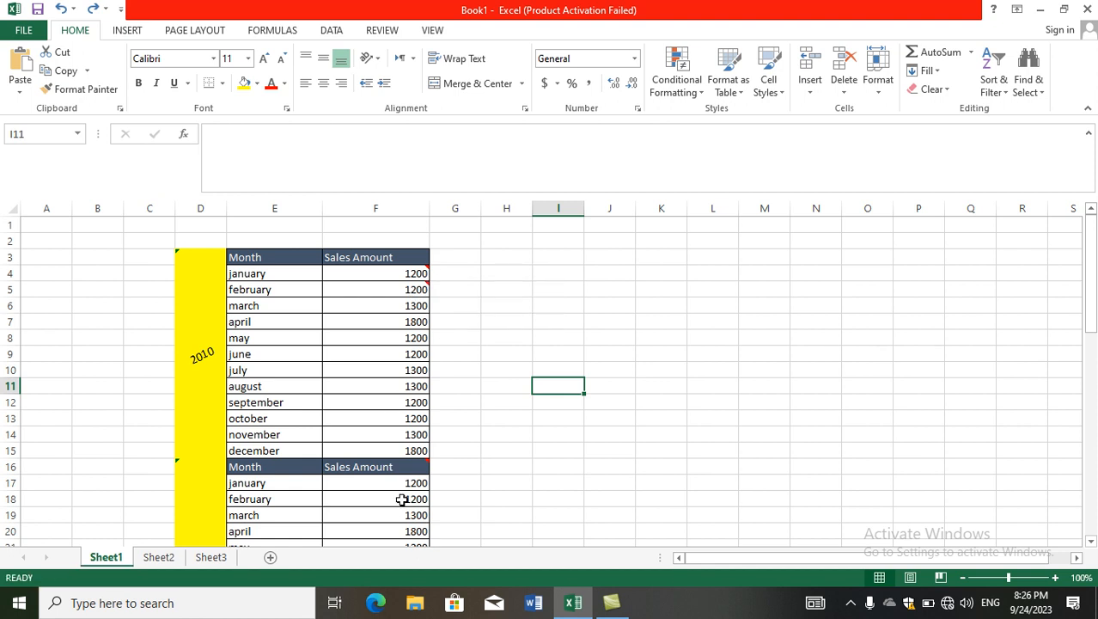
left_click(401, 499)
mouse_move(415, 468)
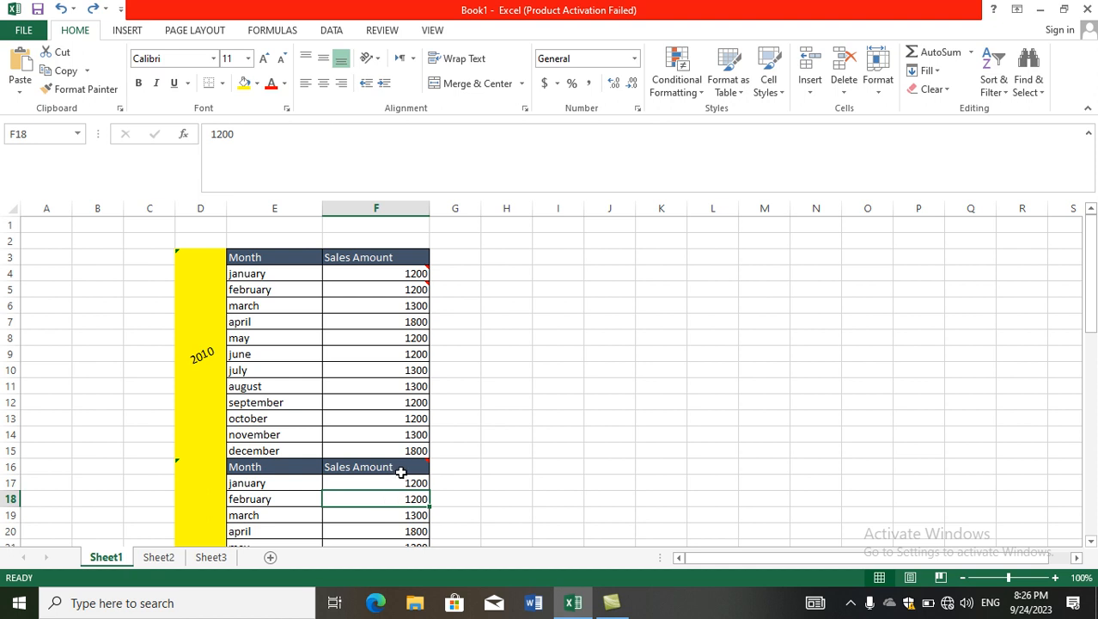
Step: Copy cell F16, paste only its comment onto F18 with Paste Special, and check the comment on F18
left_click(399, 467)
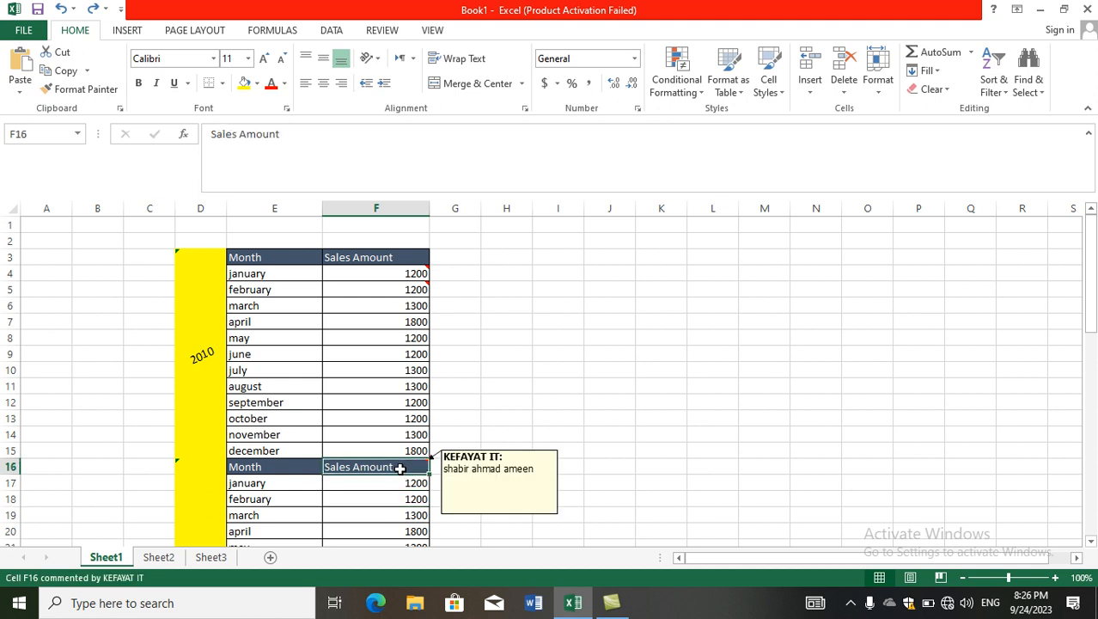
key("ctrl+c")
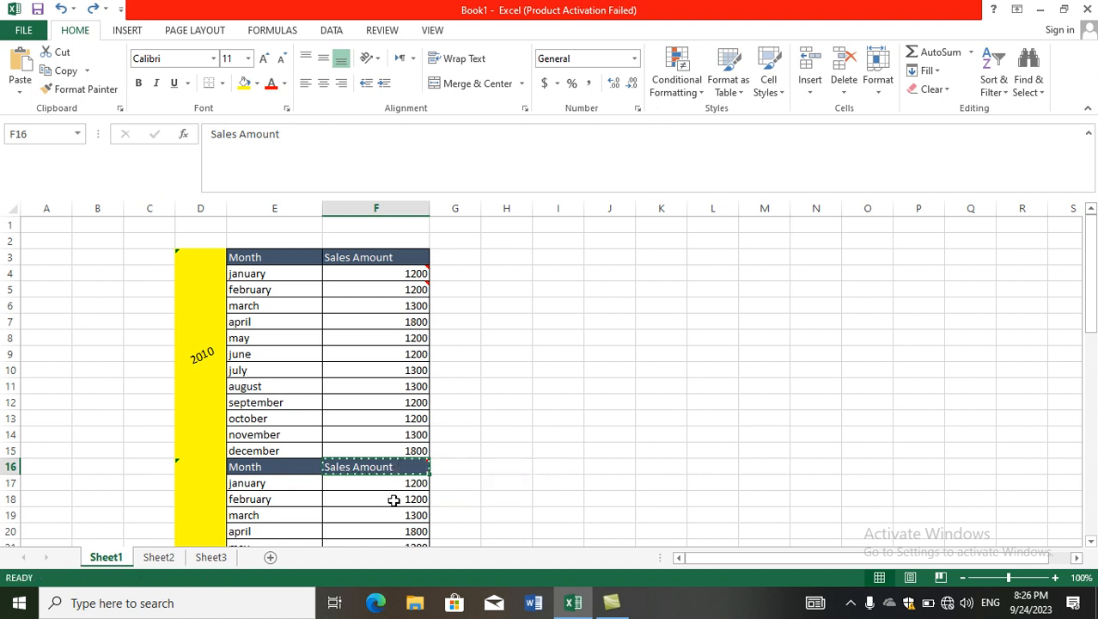
left_click(395, 499)
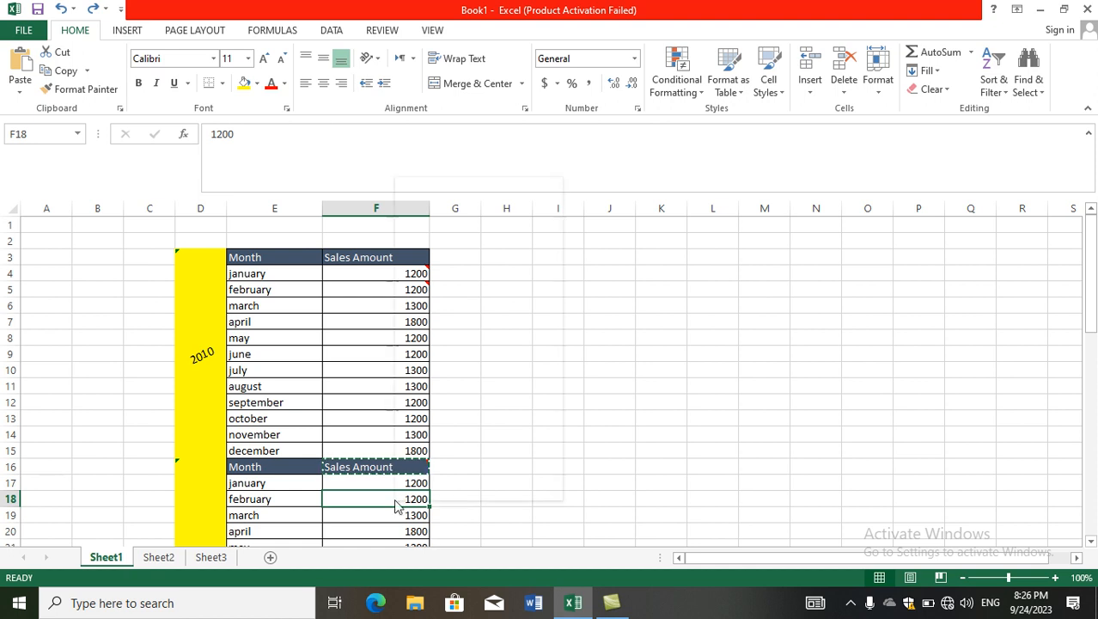
right_click(394, 499)
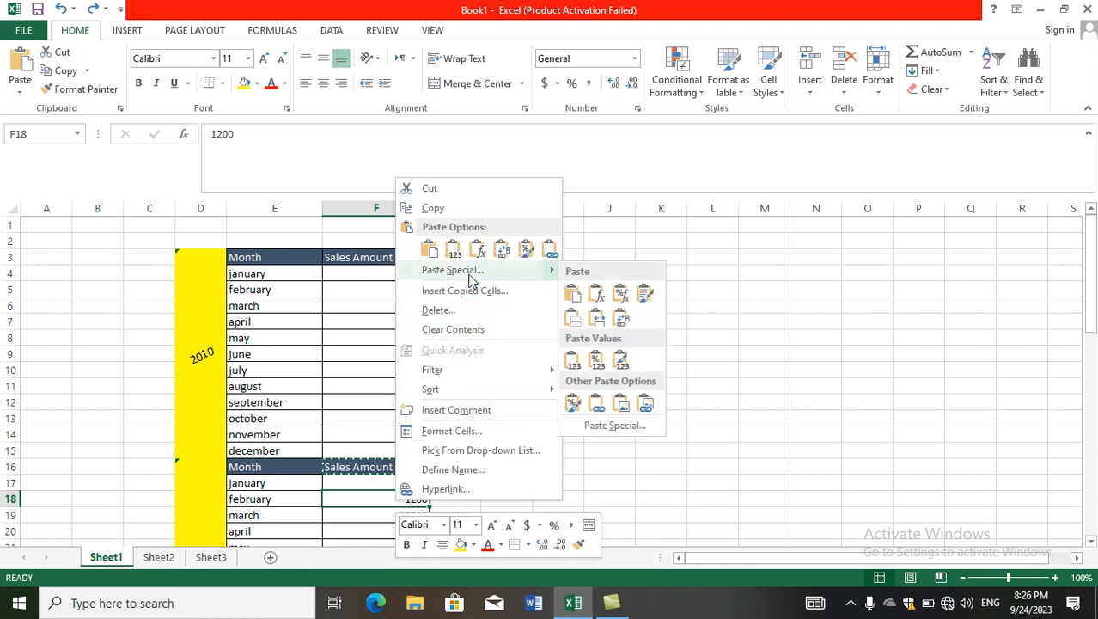
left_click(470, 274)
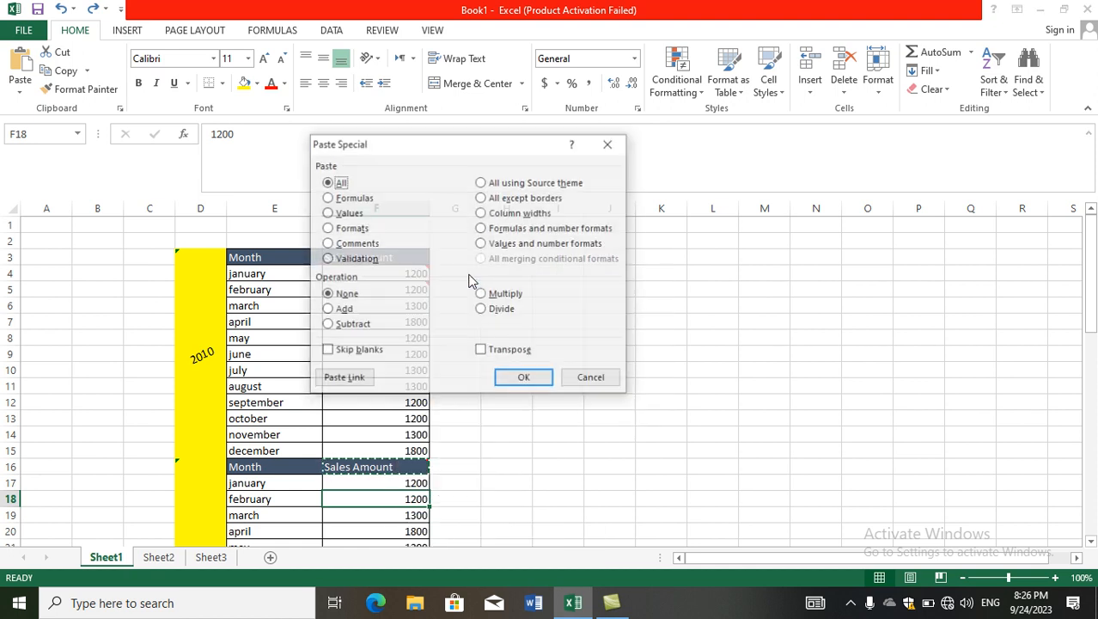
left_click(330, 244)
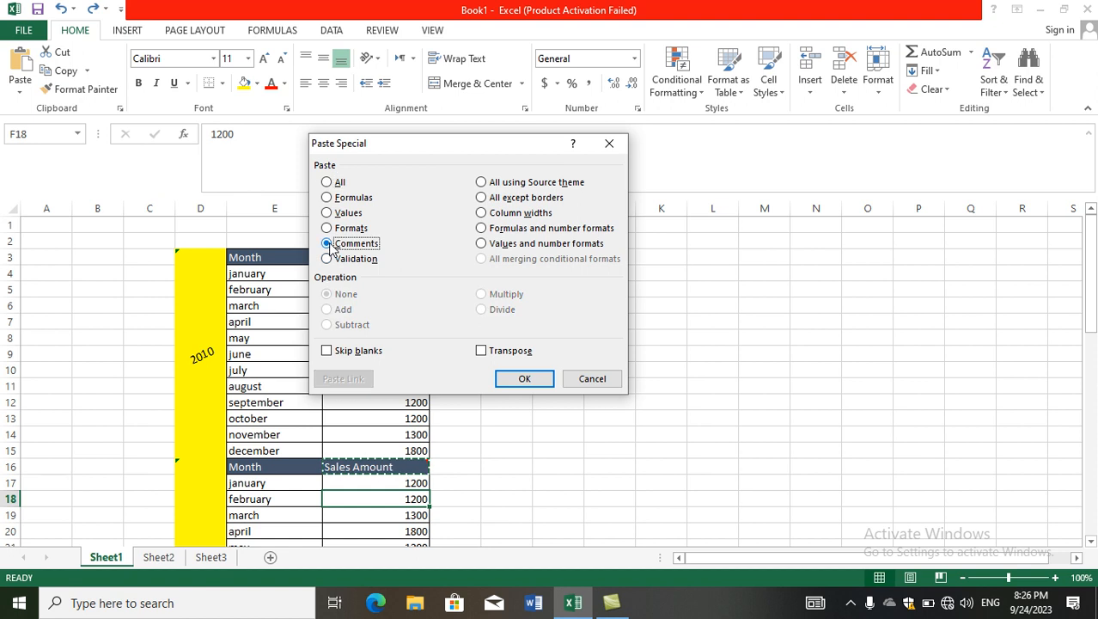
left_click(521, 379)
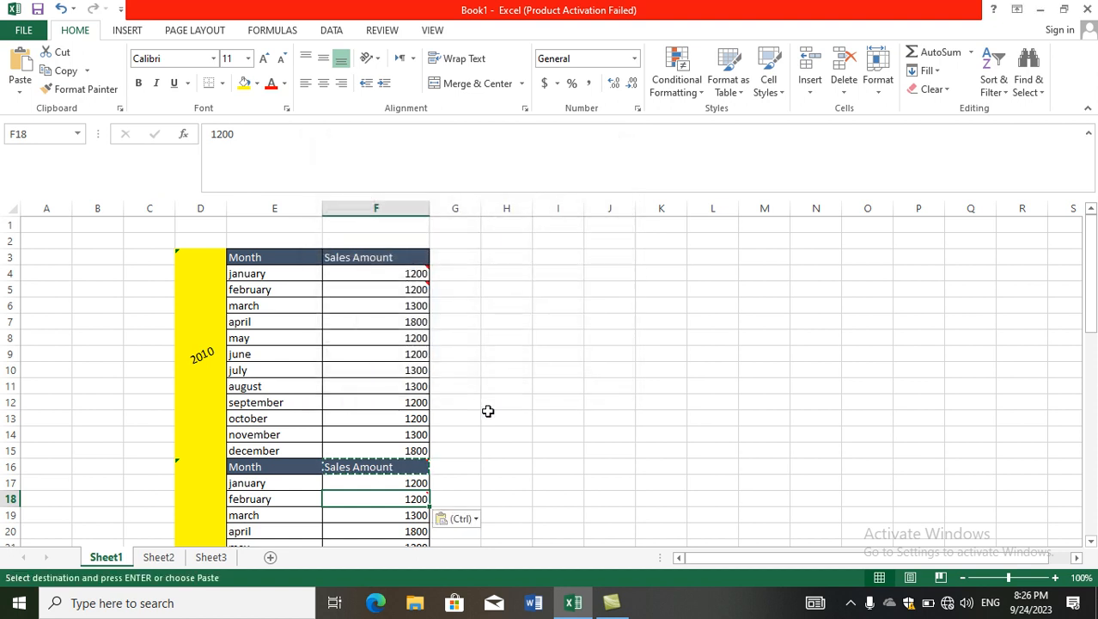
mouse_move(424, 495)
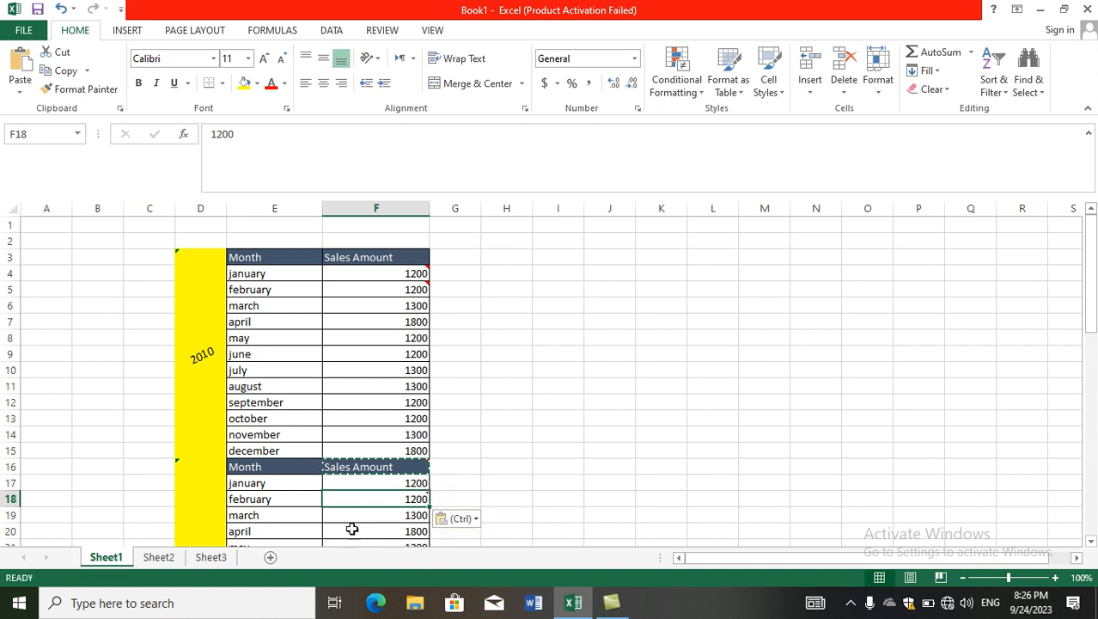
left_click(484, 400)
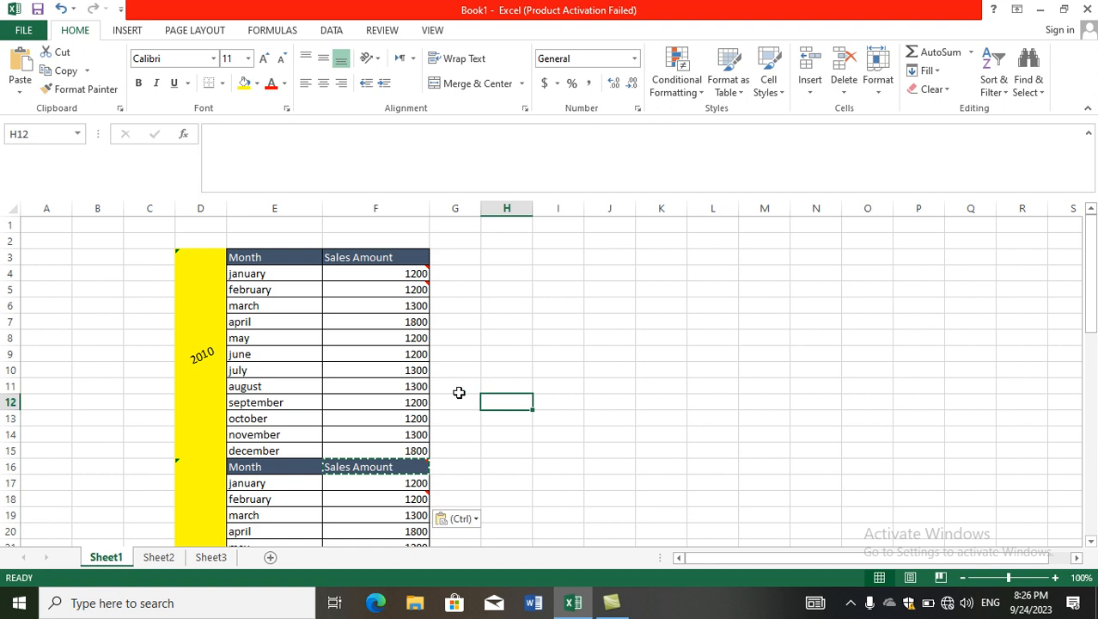
Step: Check the Month cells E4, E5 and E7 for a validation list, viewing the list choices in E4, without changing any value
left_click(310, 273)
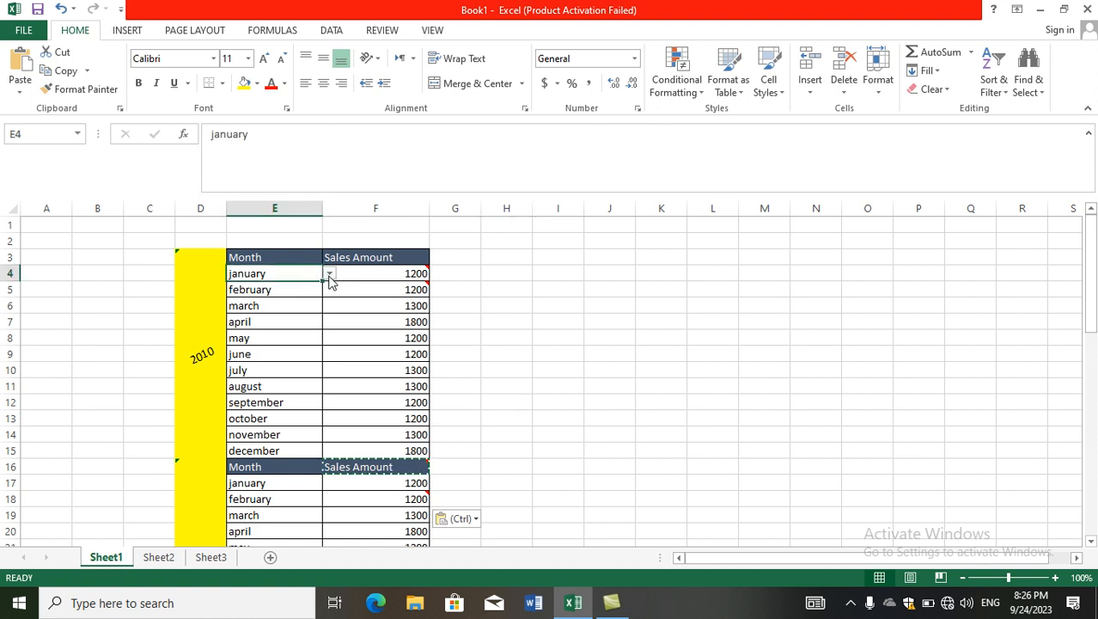
left_click(329, 274)
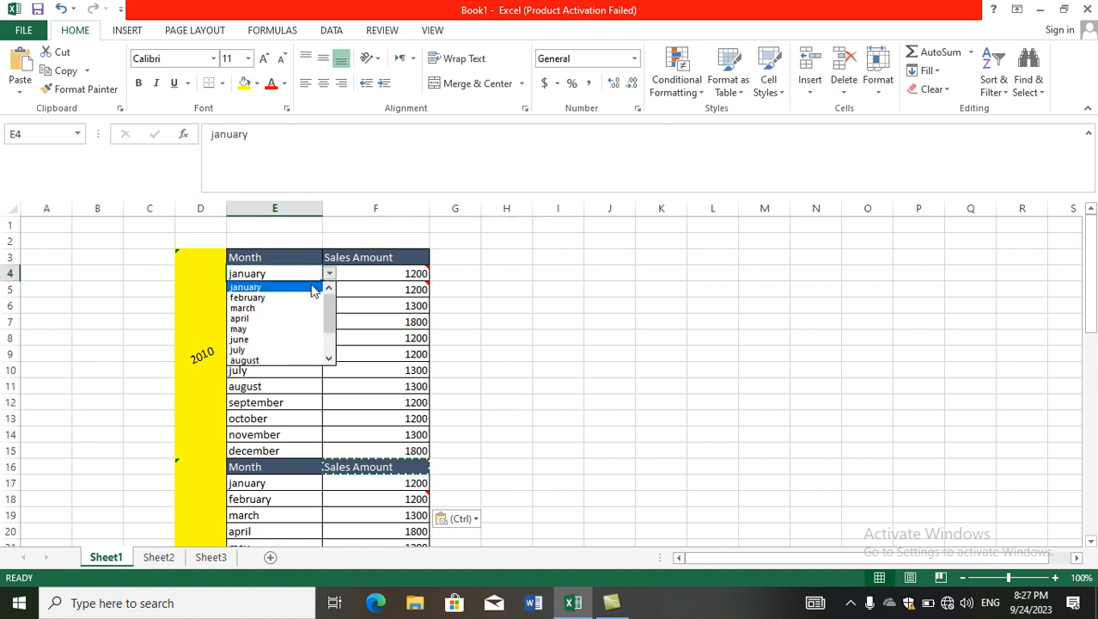
left_click(285, 408)
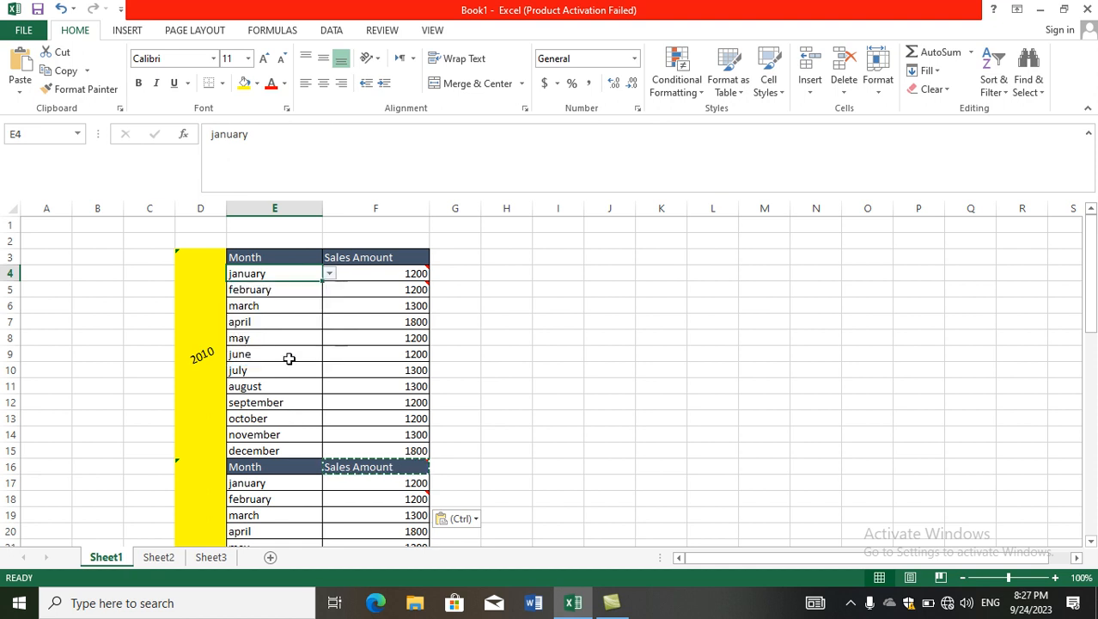
left_click(305, 293)
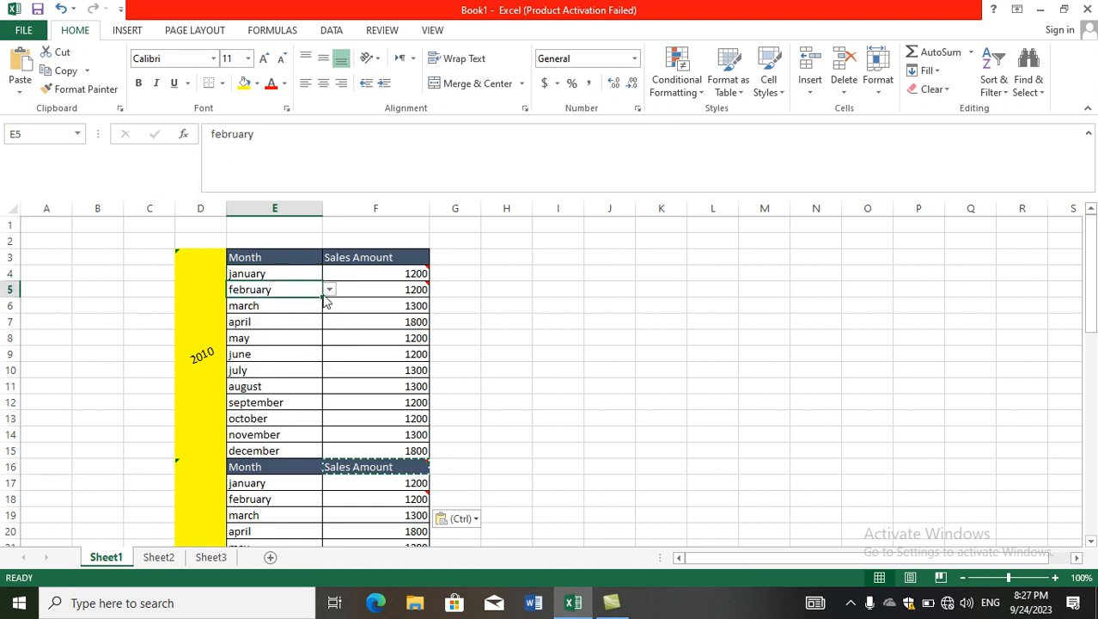
left_click(311, 321)
double_click(311, 321)
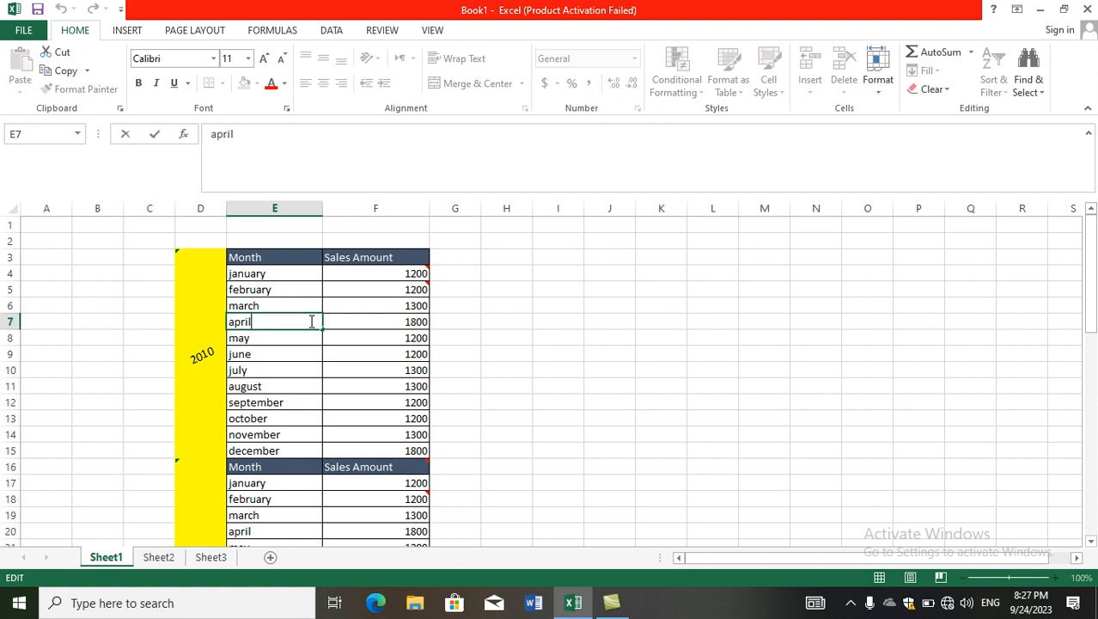
double_click(312, 322)
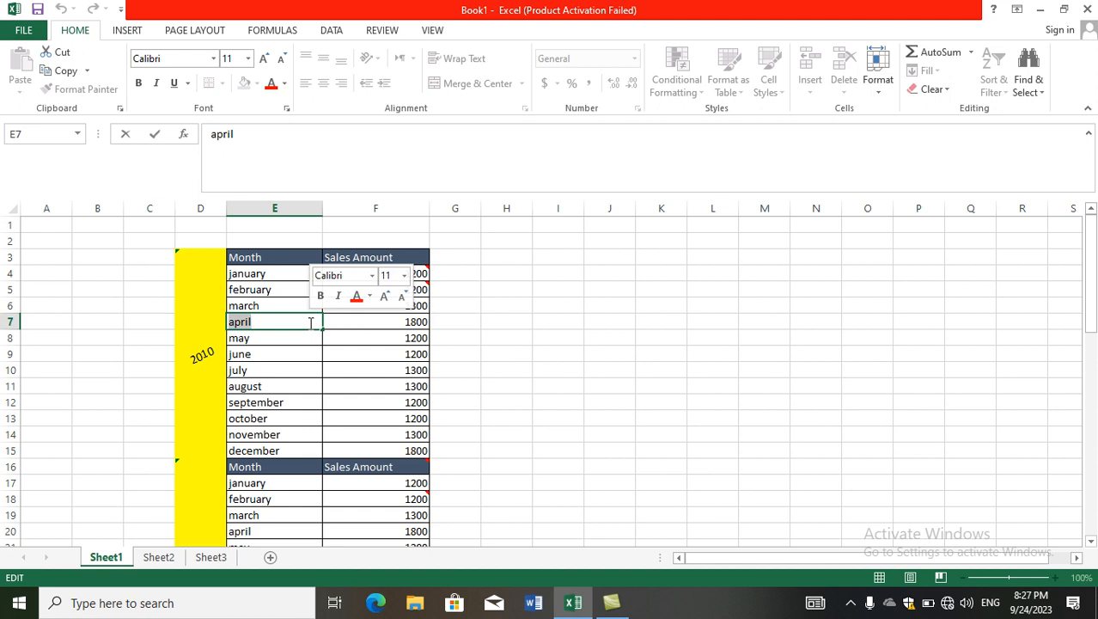
left_click(485, 305)
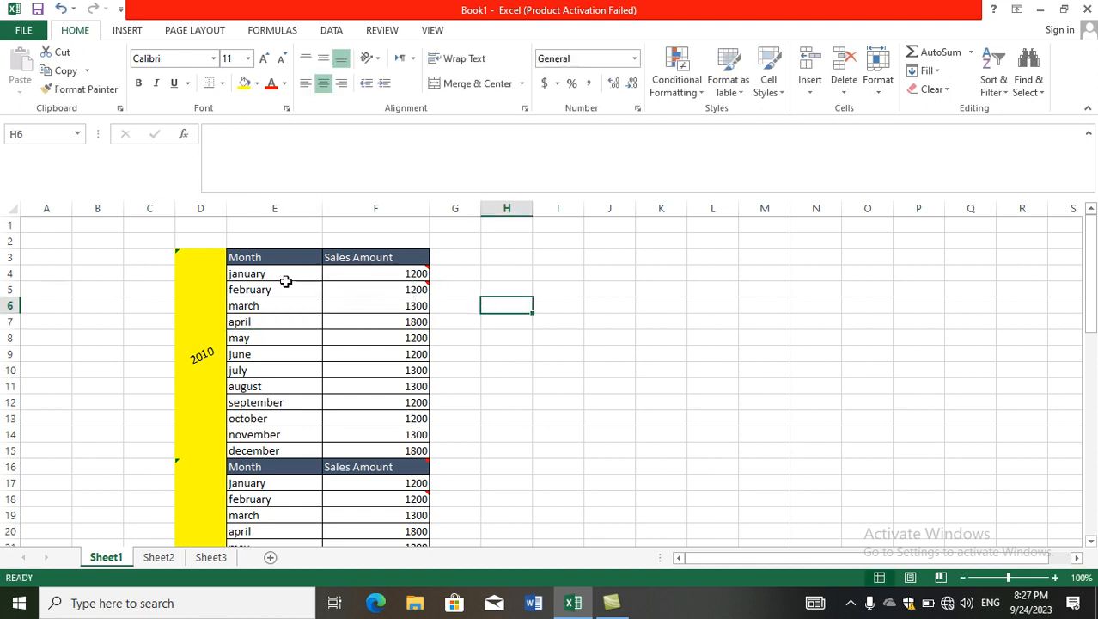
Step: Copy cell E5, paste only its validation onto E9 with Paste Special, and view E9's list without choosing another month
left_click(286, 285)
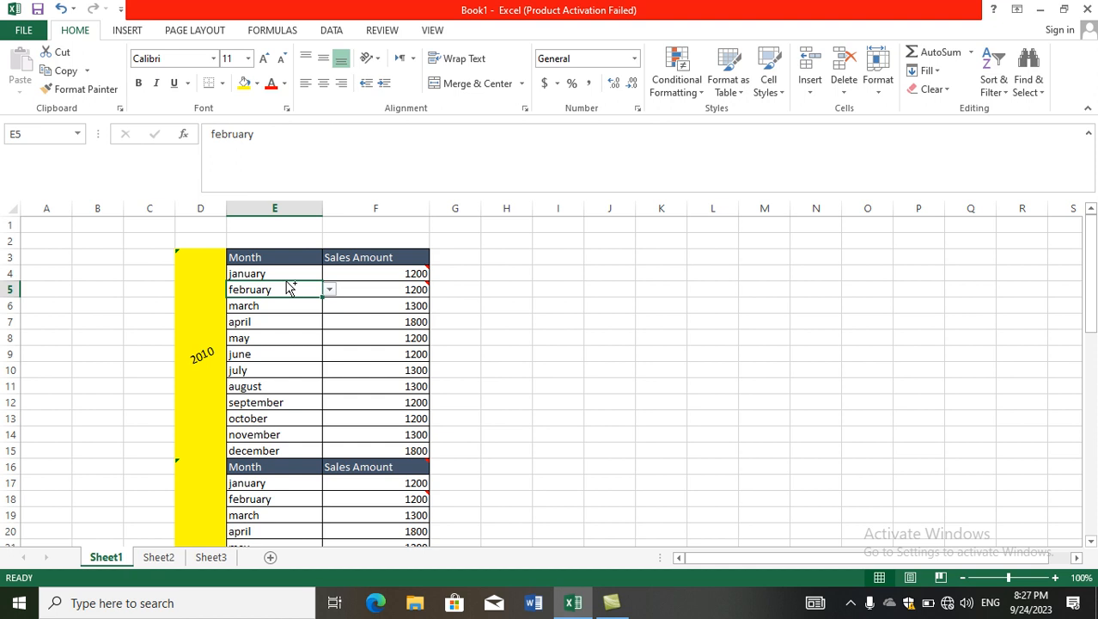
key("ctrl+c")
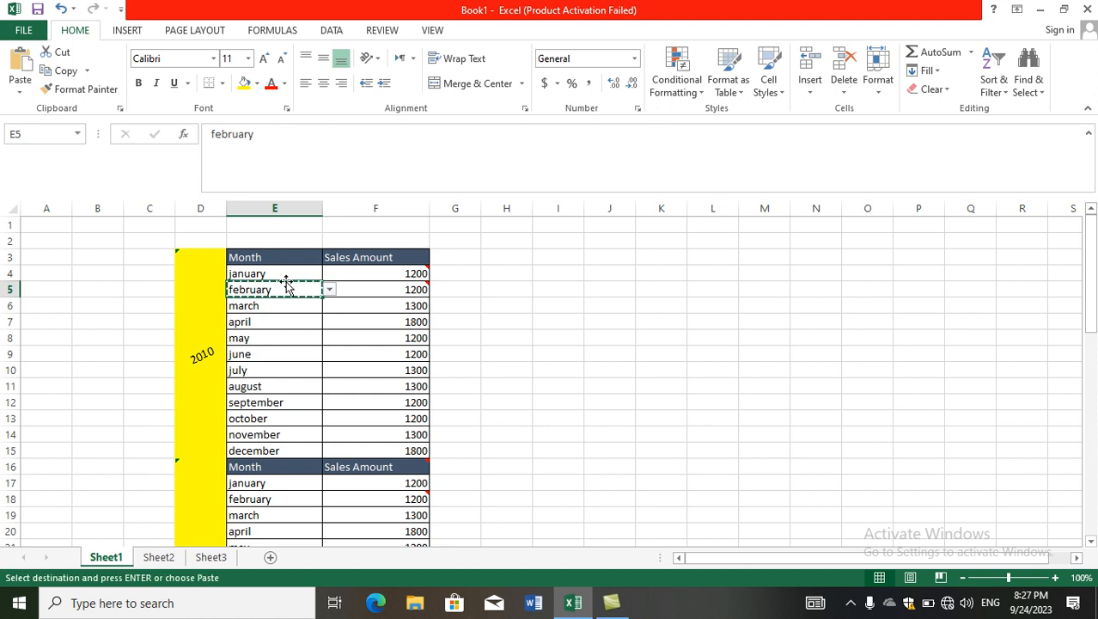
left_click(270, 358)
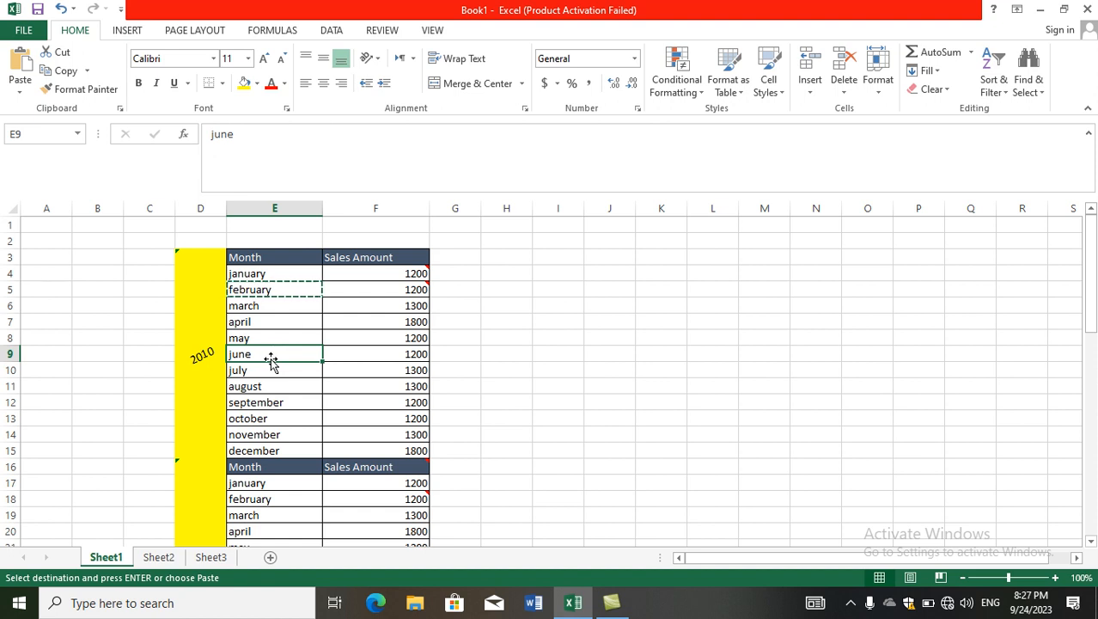
left_click(22, 96)
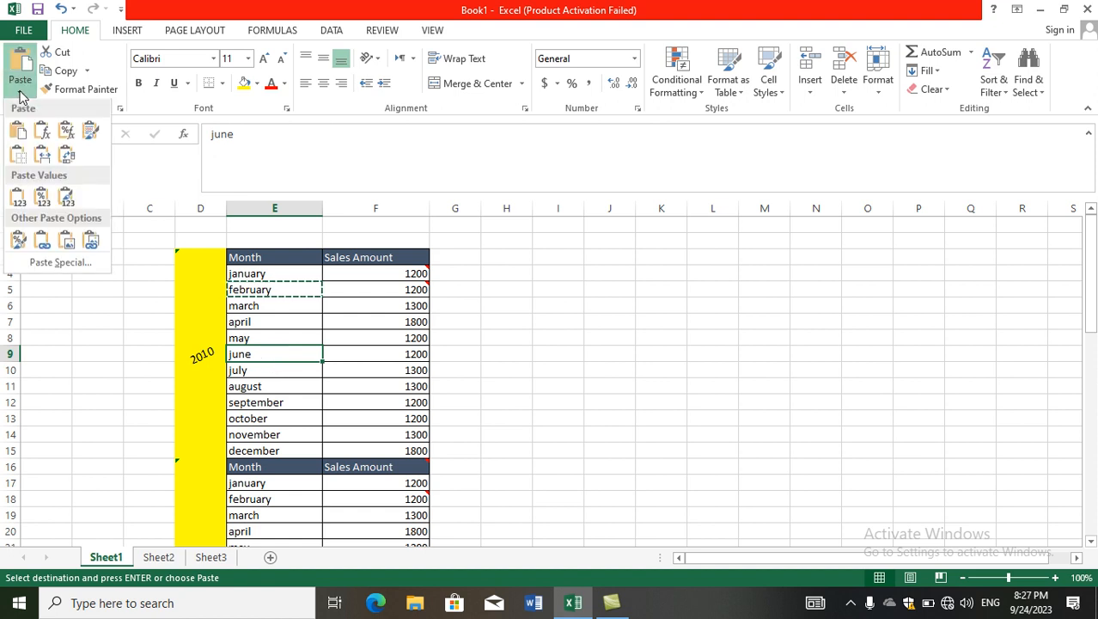
left_click(72, 268)
left_click(515, 323)
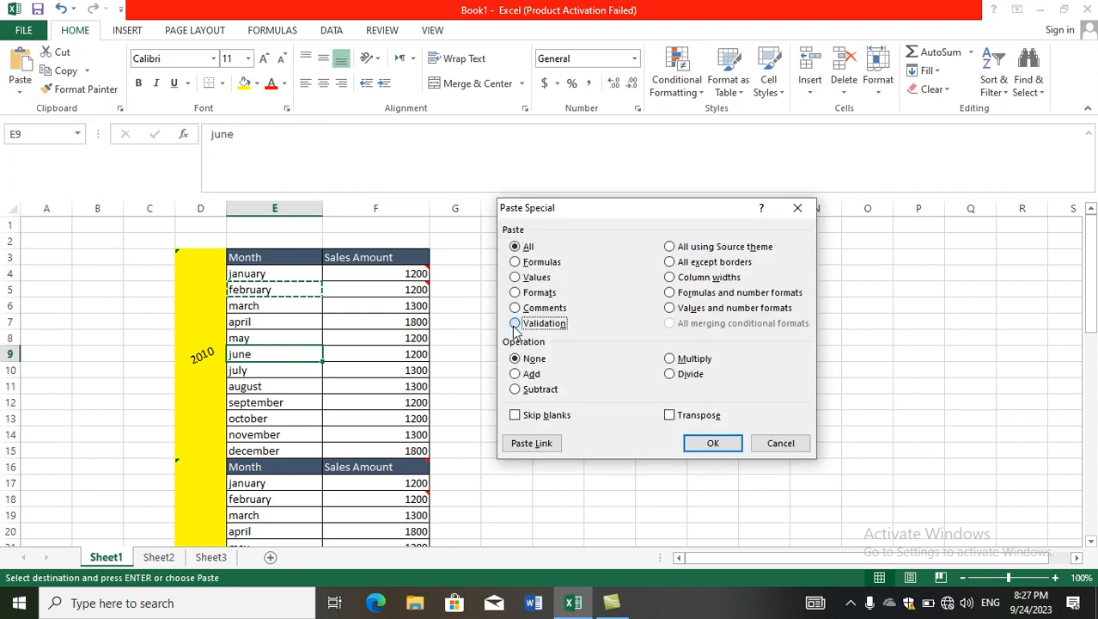
left_click(710, 443)
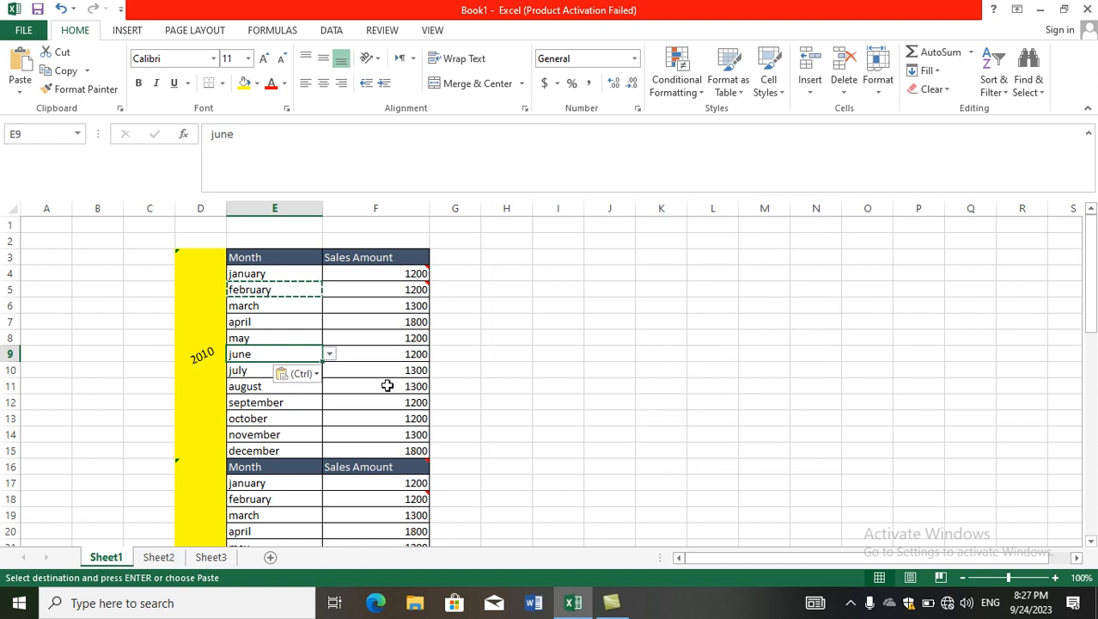
left_click(329, 355)
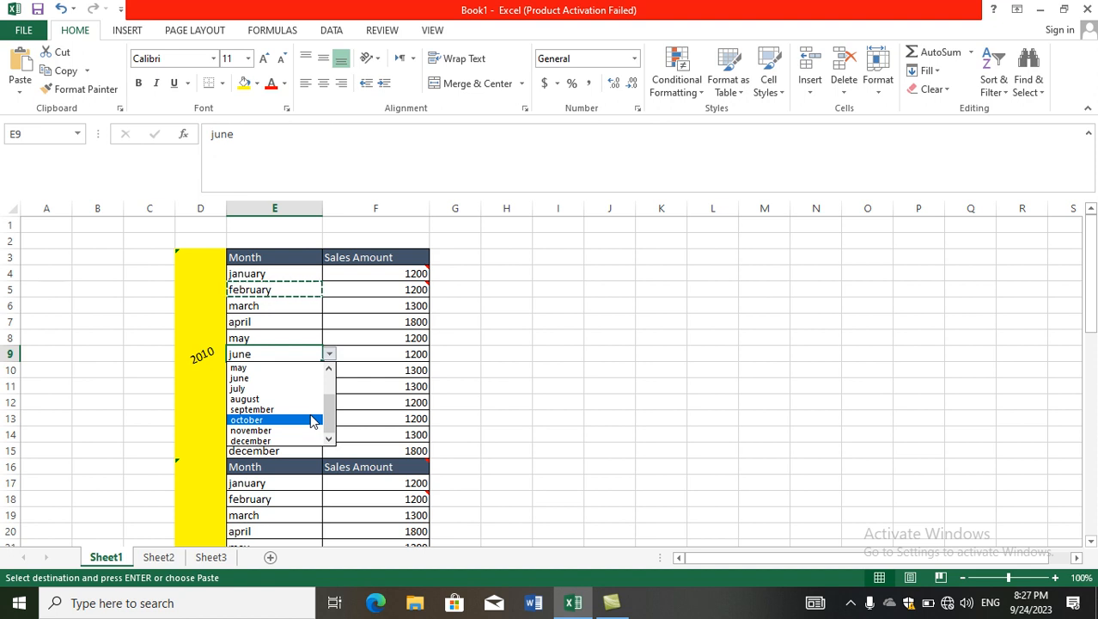
key("Escape")
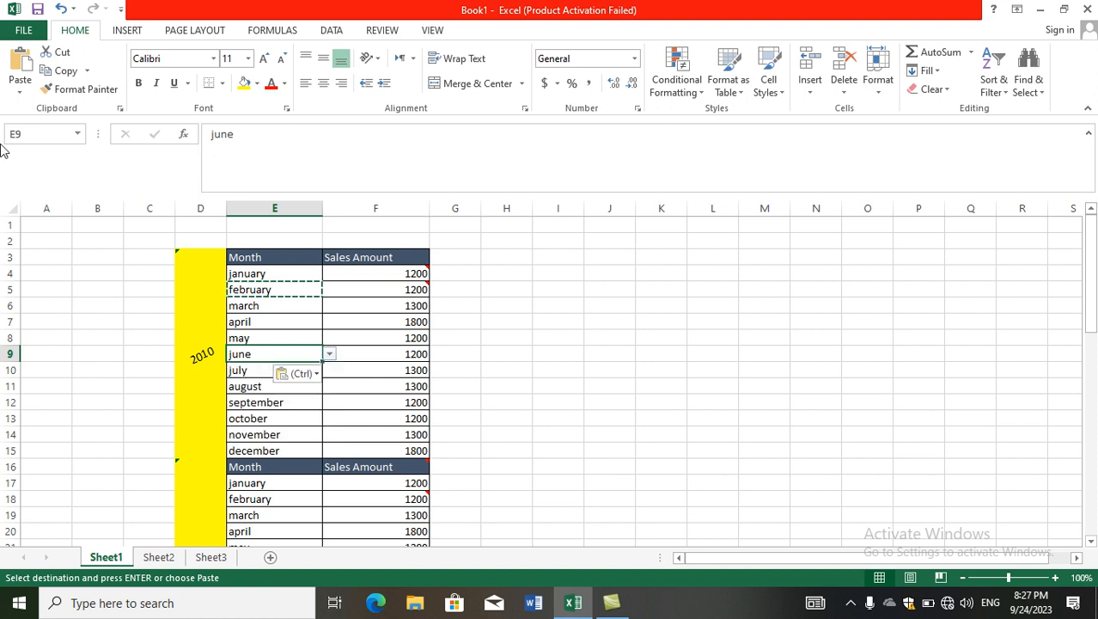
Step: Open the Paste Special dialog for cell E9 to examine the remaining paste options
left_click(20, 91)
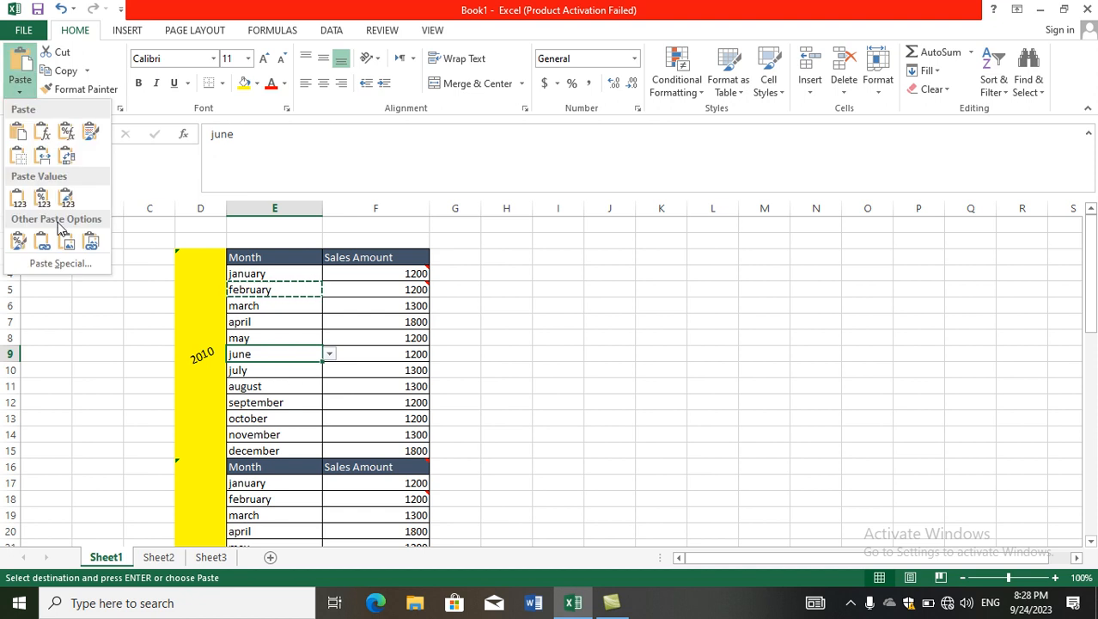
left_click(70, 263)
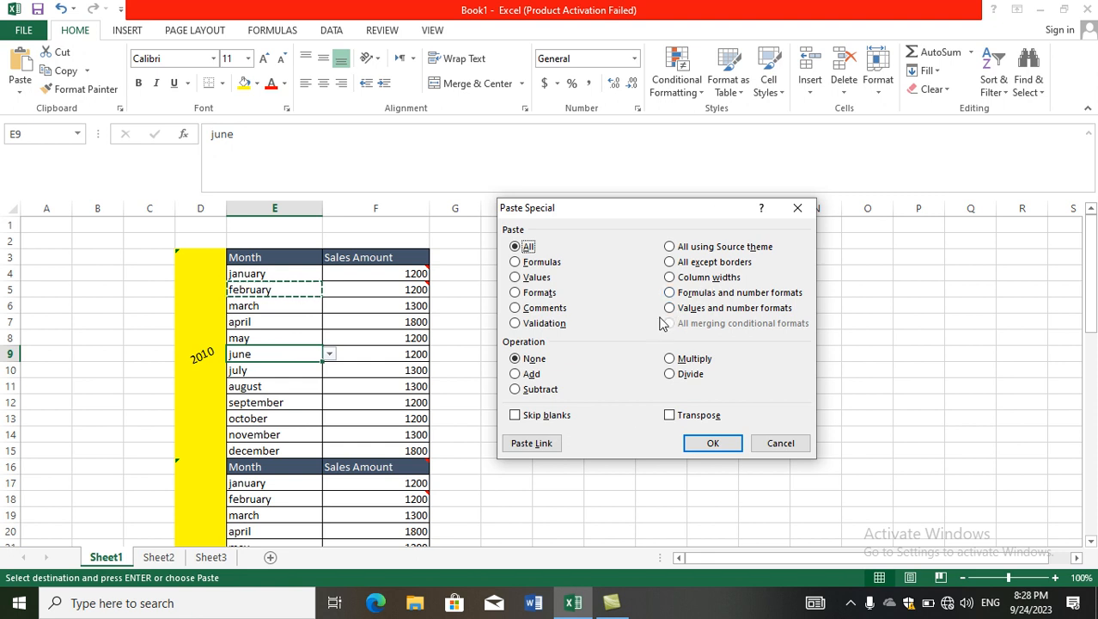
left_click(849, 601)
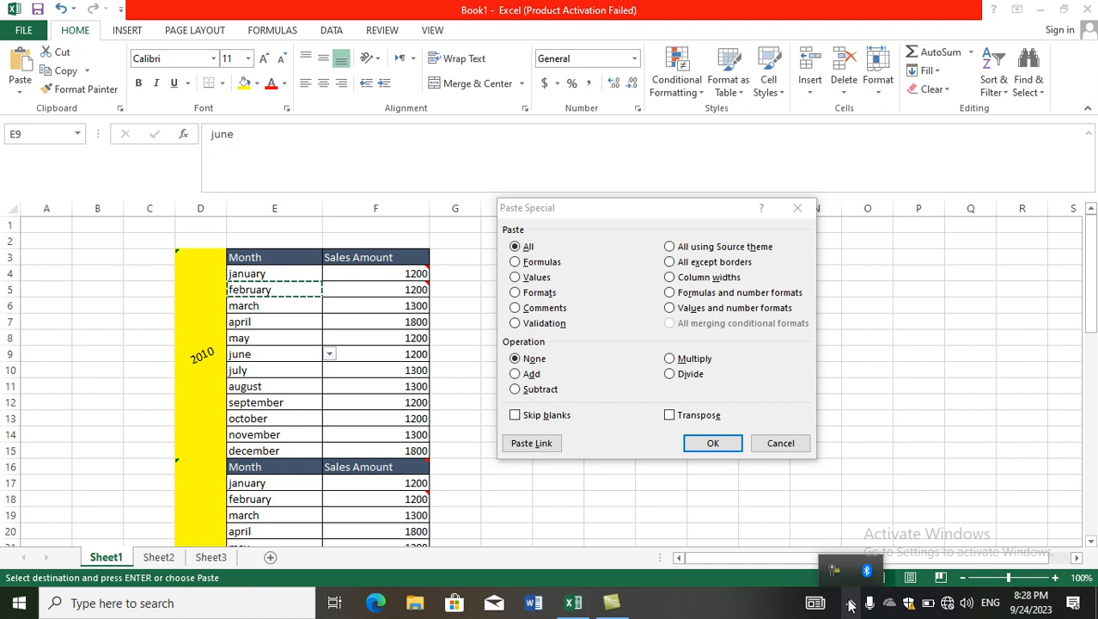
left_click(832, 572)
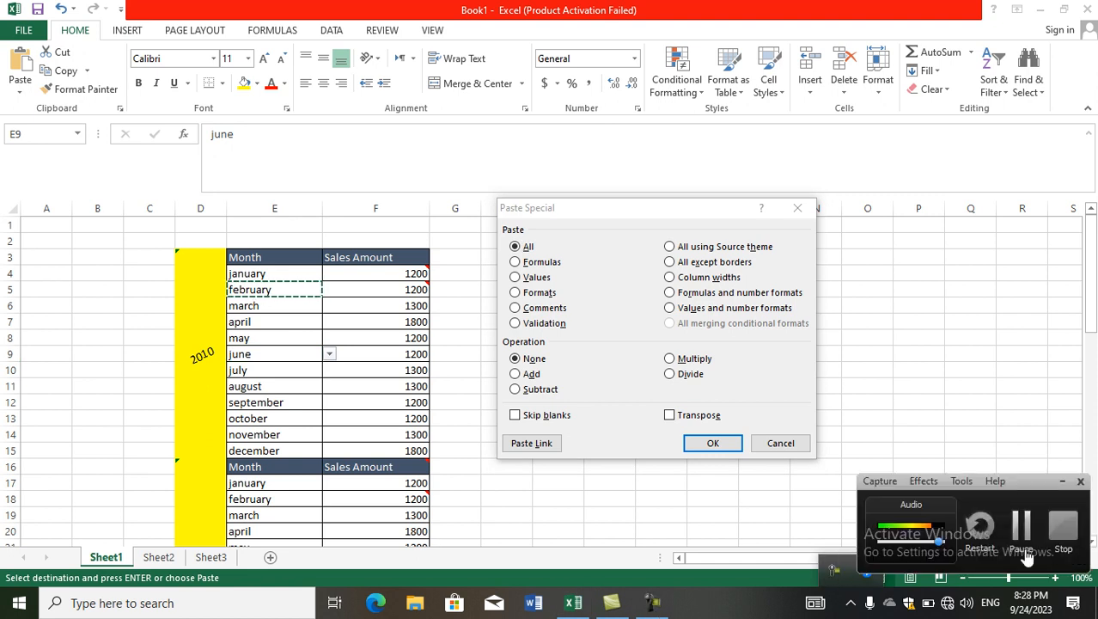